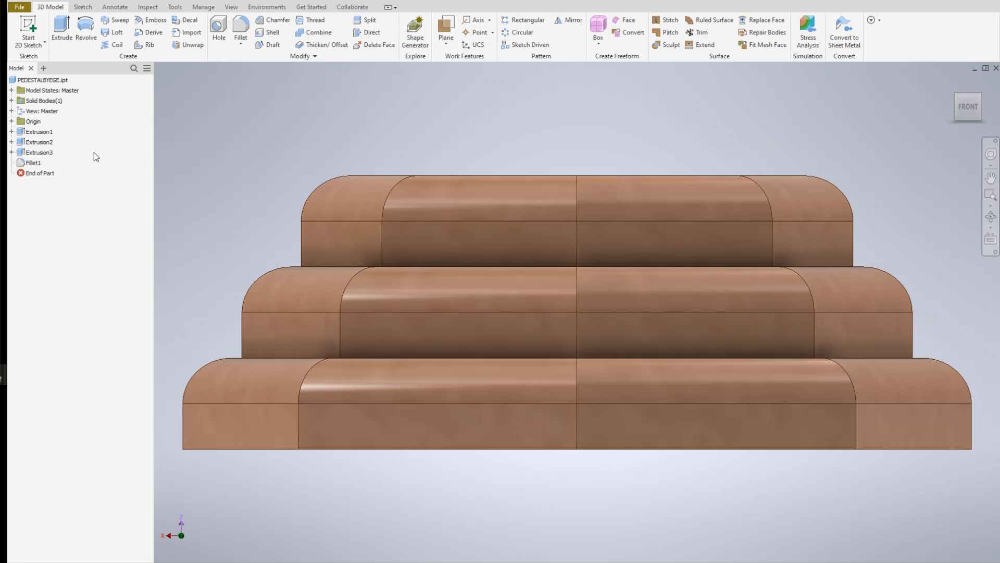
Save a copy of the pedestal part in My Drive under the file name KINGBYEGE
scroll(475, 202, "up", 5)
scroll(483, 209, "down", 10)
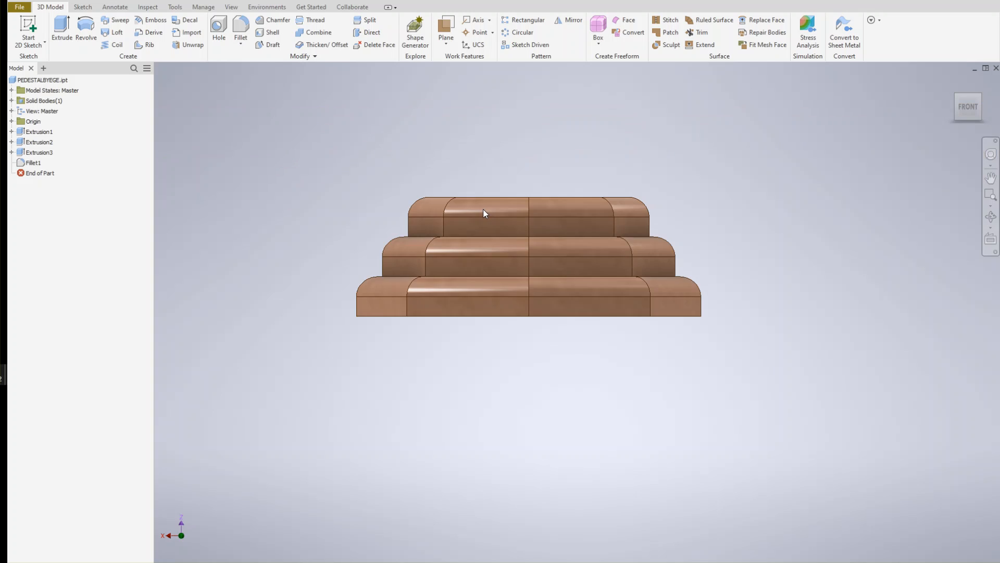
middle_click_drag(470, 287, 509, 487)
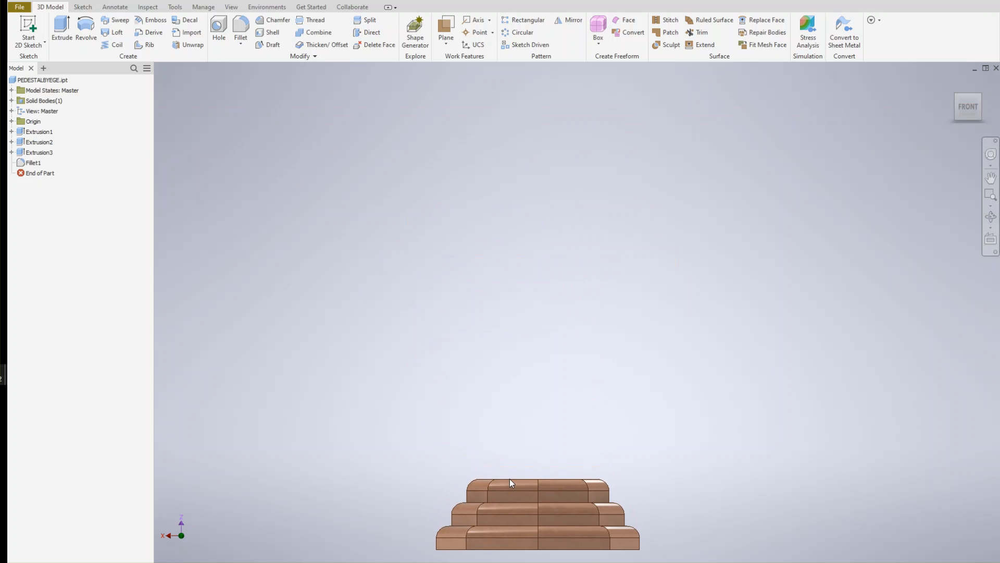
left_click(41, 80)
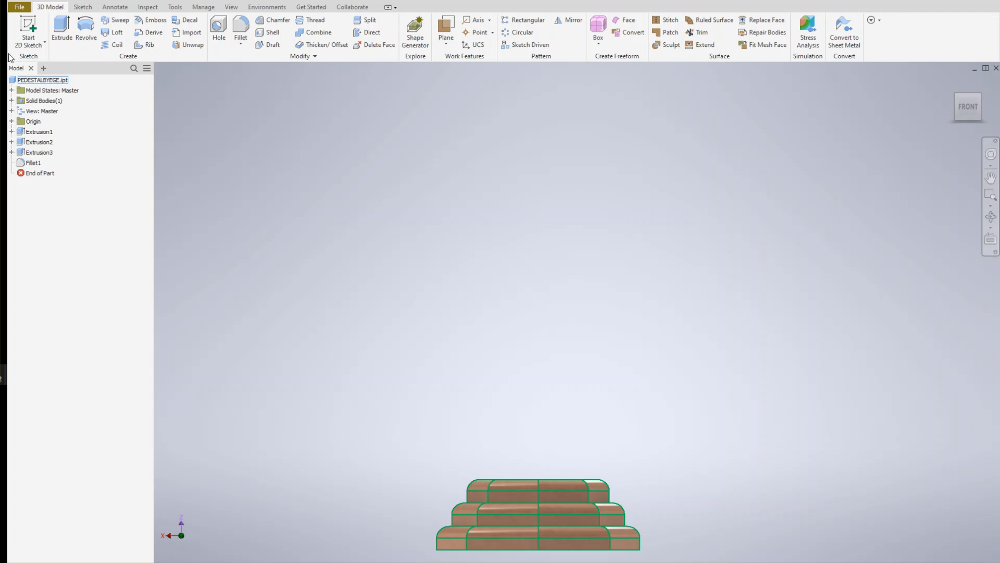
left_click(22, 8)
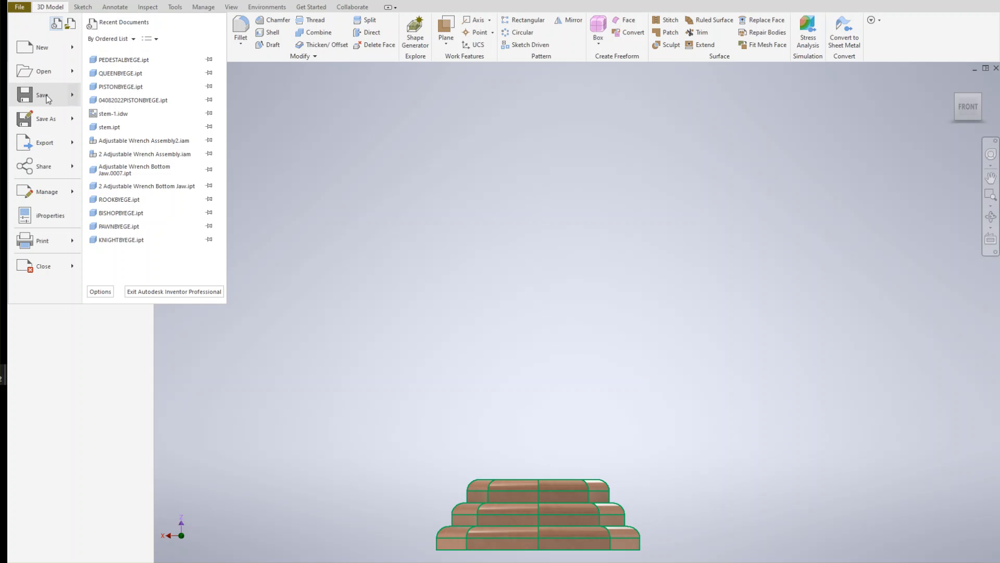
left_click(46, 119)
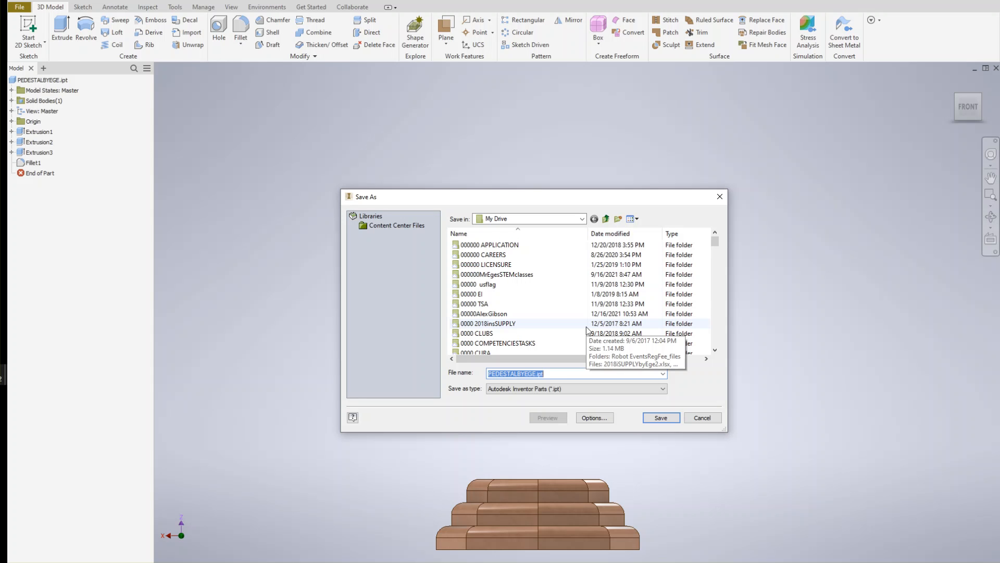
type("KING")
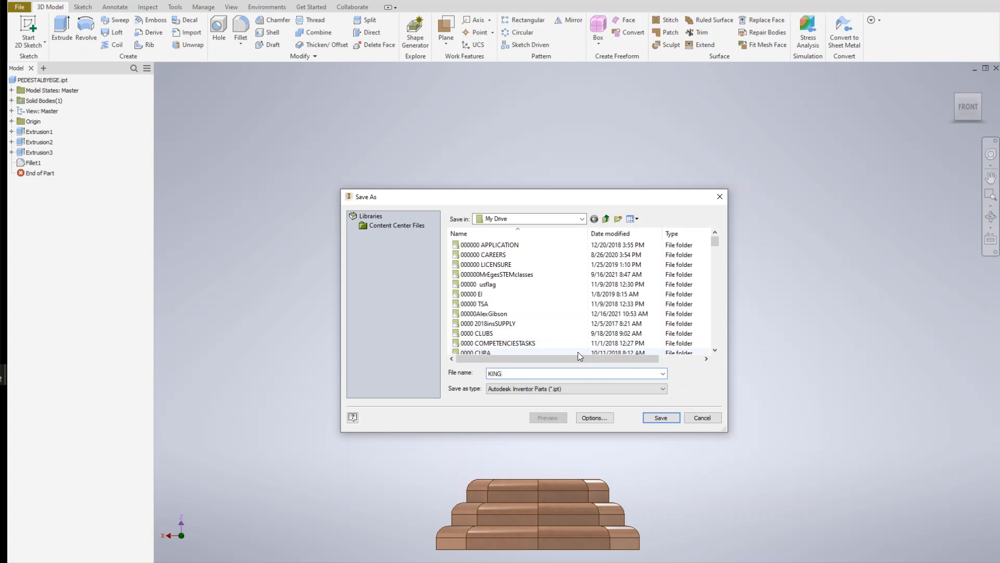
type("BY")
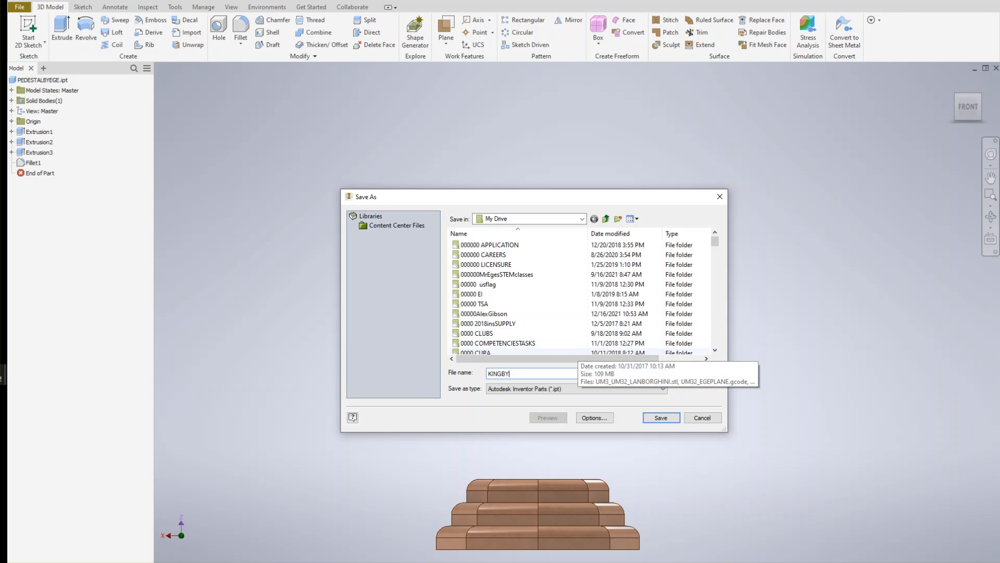
type("EGE")
left_click(659, 418)
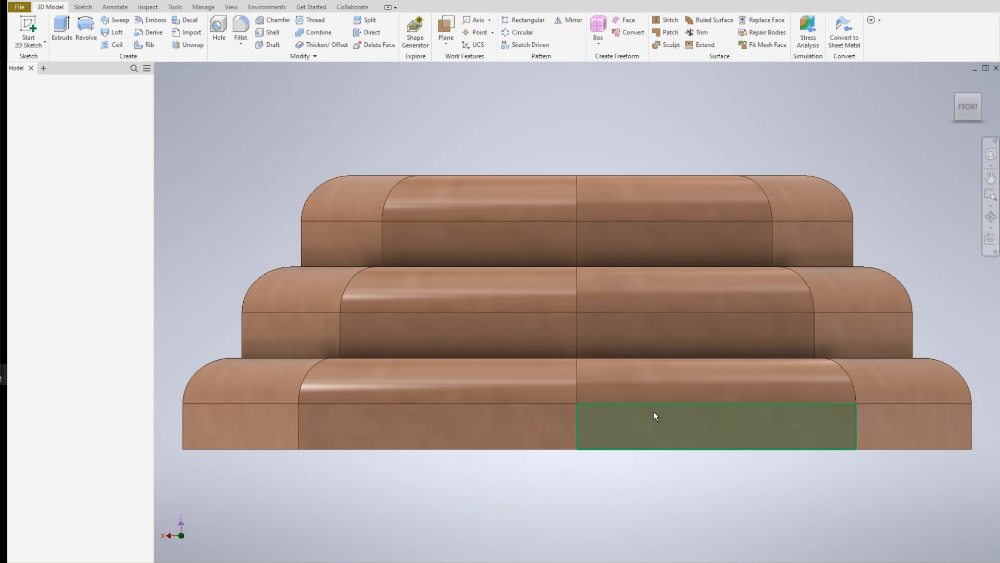
Start a new sketch on the XZ origin plane of the part
scroll(629, 363, "up", 6)
middle_click_drag(623, 344, 523, 458)
scroll(525, 505, "down", 3)
middle_click_drag(543, 415, 538, 427)
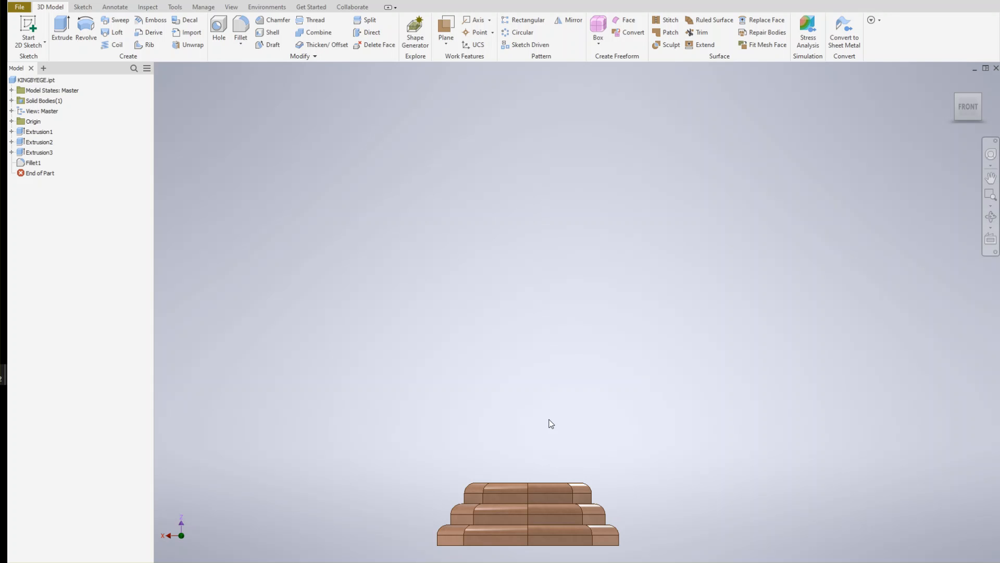
left_click(12, 121)
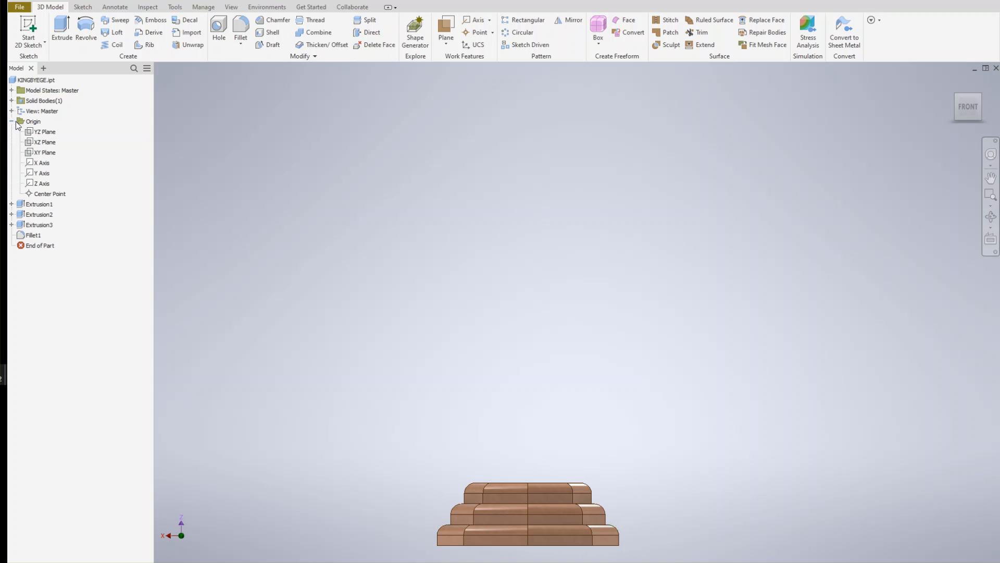
left_click(30, 145)
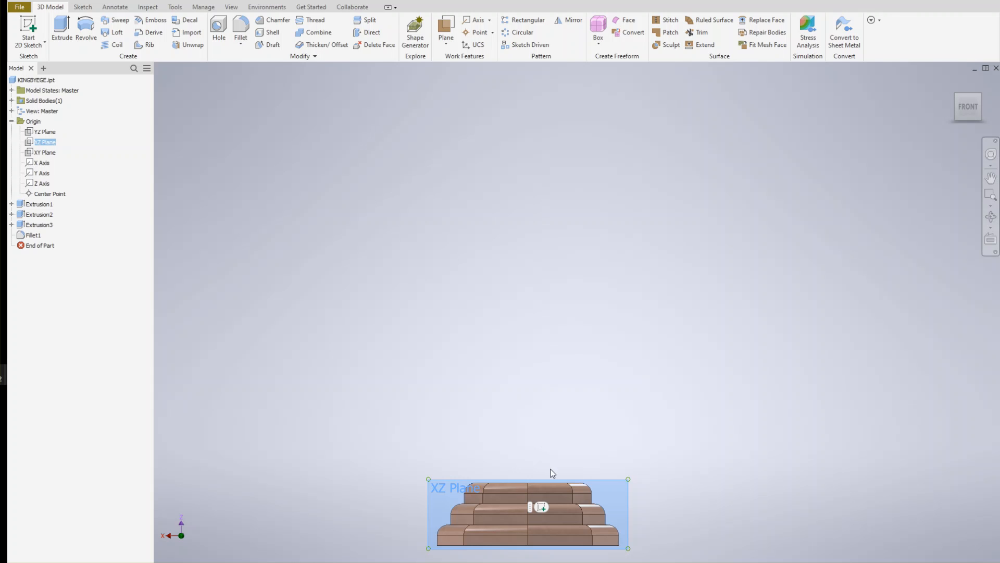
left_click(540, 508)
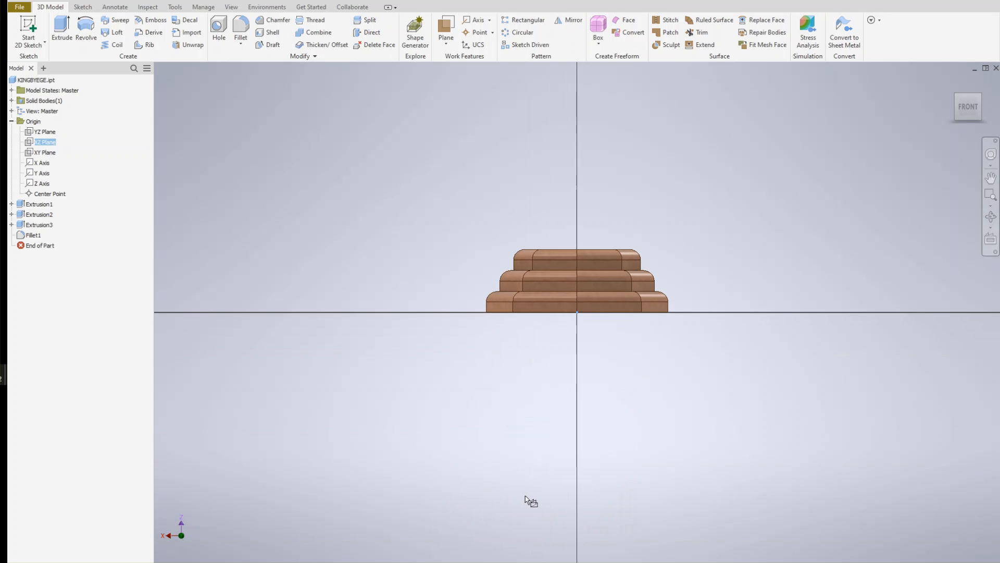
Draw a 1.25 in horizontal line outward from the center of the pedestal's top edge
scroll(651, 371, "up", 5)
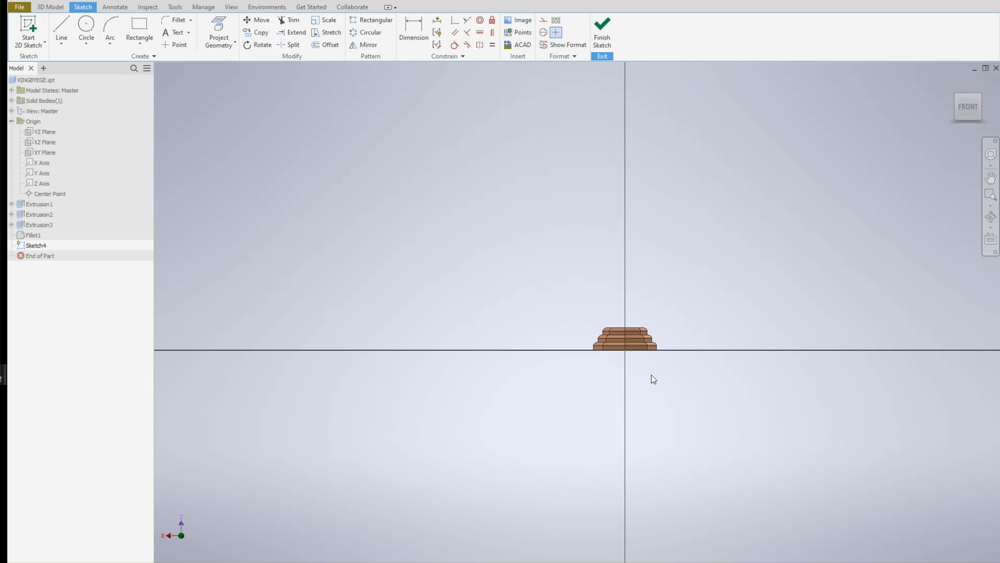
middle_click_drag(638, 384, 545, 443)
scroll(551, 444, "down", 3)
mouse_move(621, 366)
middle_mouse_down()
mouse_move(595, 402)
mouse_move(603, 452)
middle_mouse_up()
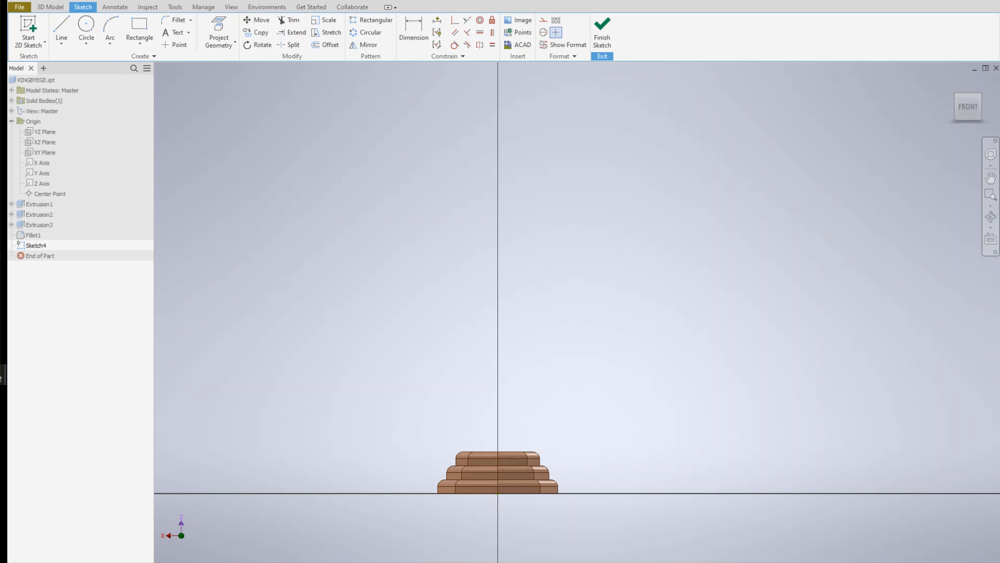
left_click(62, 29)
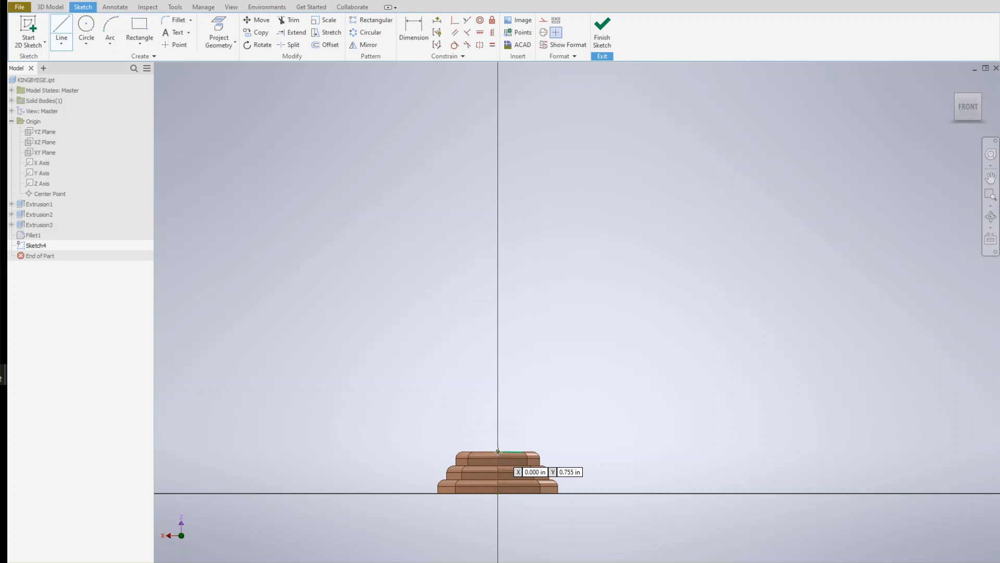
left_click(497, 451)
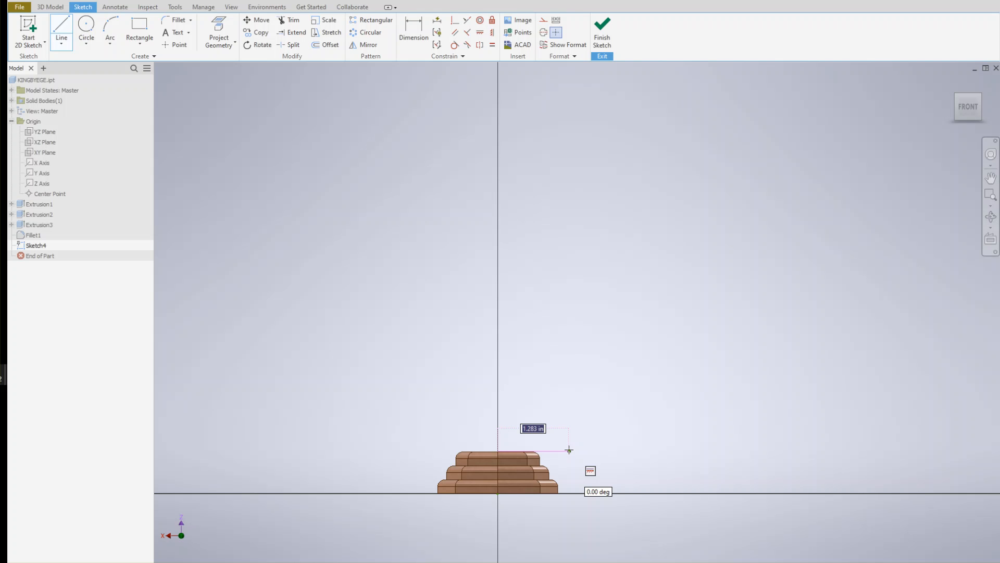
type("1.25")
key("Return")
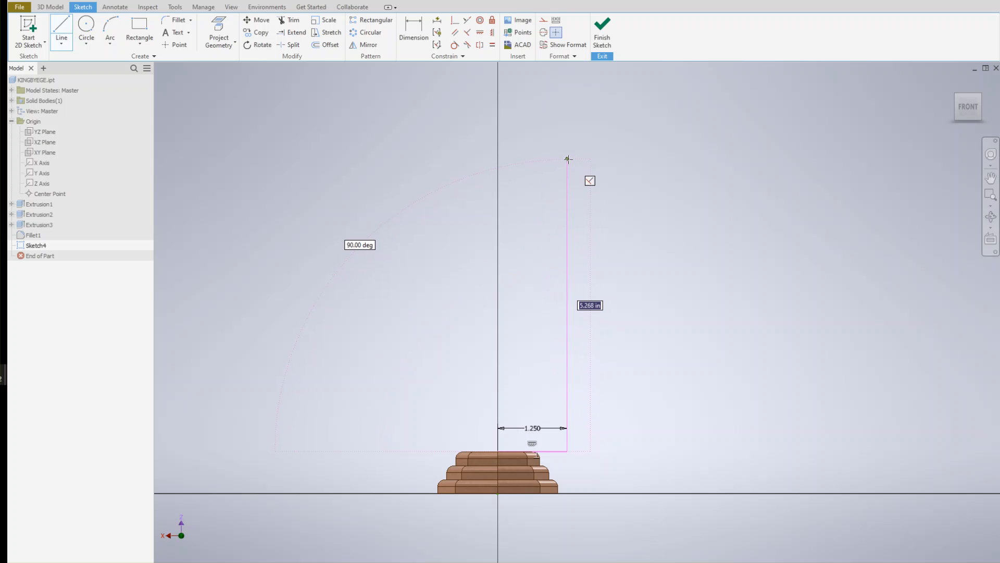
Draw an 8 in vertical line up from its outer end and close the rectangle back along the center axis
type("8")
key("Return")
scroll(572, 163, "up", 4)
scroll(560, 149, "down", 8)
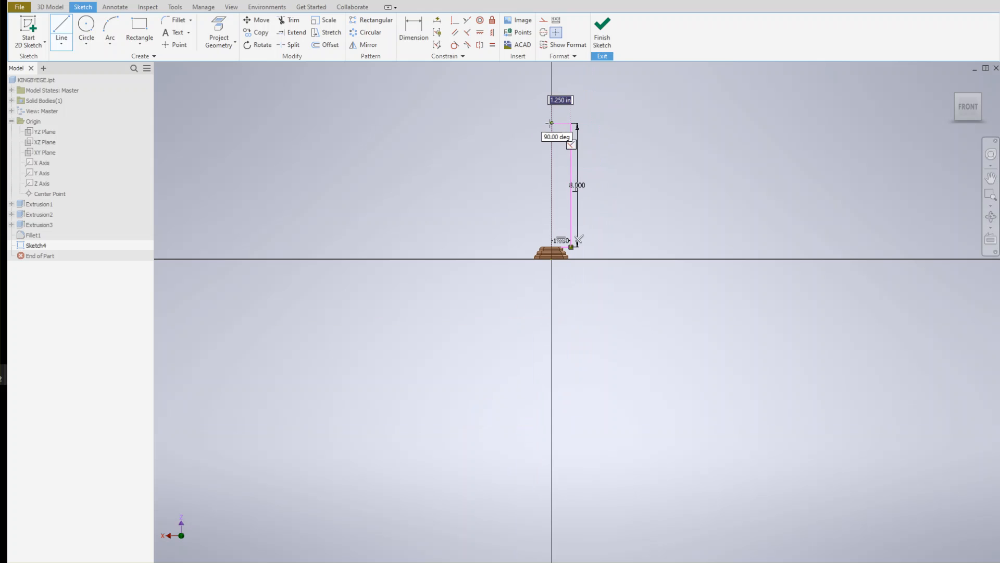
left_click(552, 124)
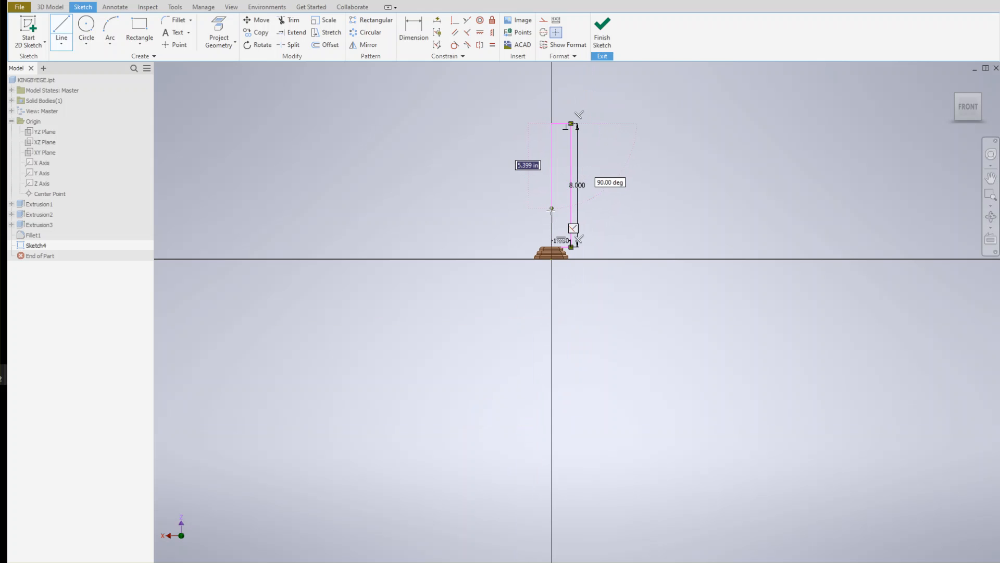
left_click(552, 247)
Draw a three-point arc of about 0.85 in radius from the rectangle's top corner on the center axis, curving outward and down inside the profile
middle_click_drag(588, 171, 528, 232)
scroll(497, 227, "down", 1)
scroll(496, 222, "up", 4)
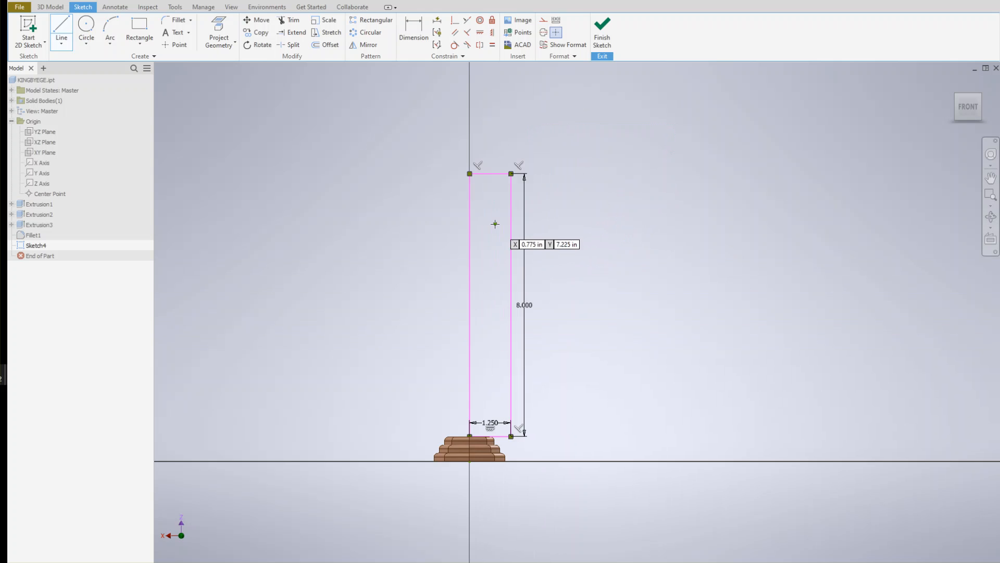
middle_click_drag(498, 210, 464, 205)
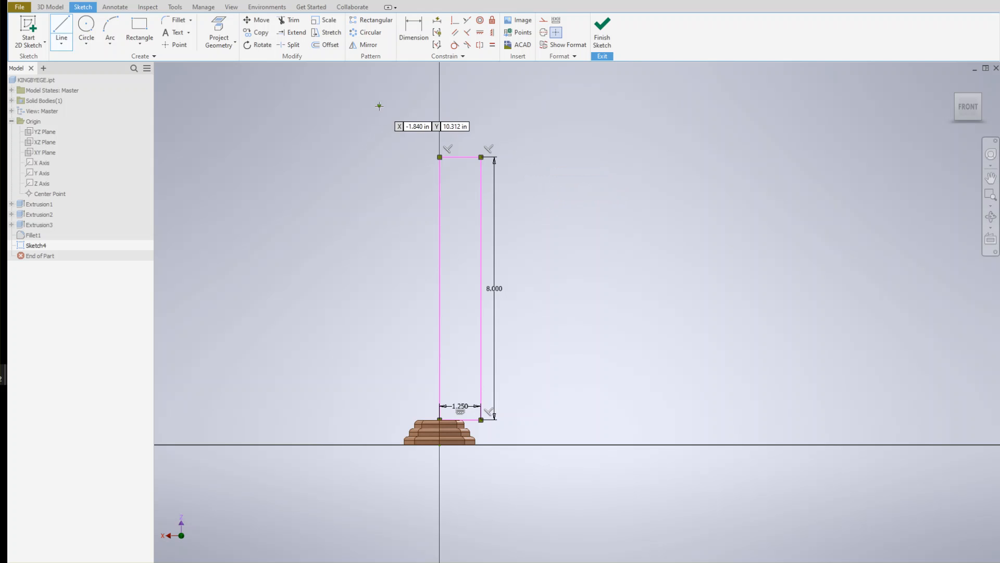
left_click(110, 26)
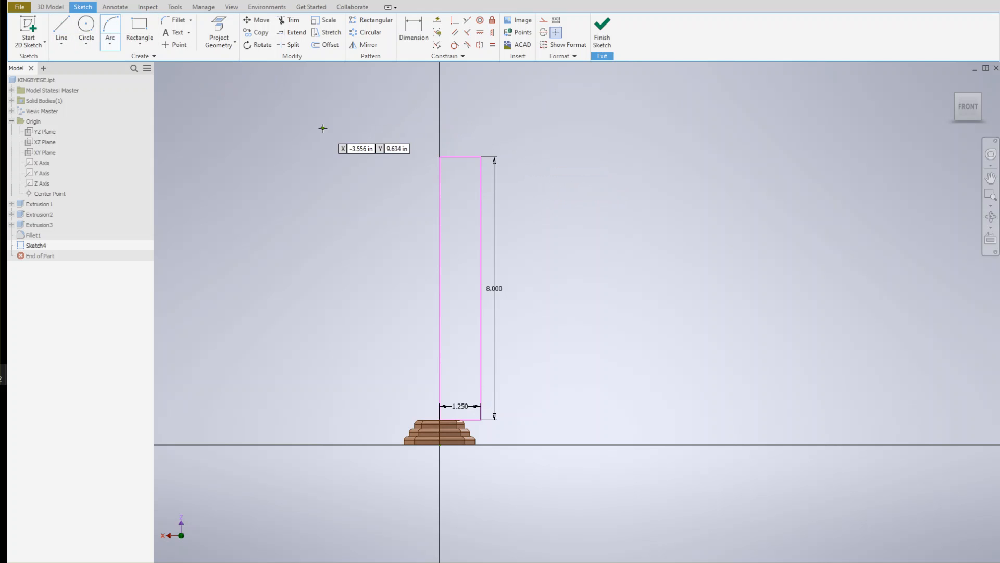
left_click(439, 160)
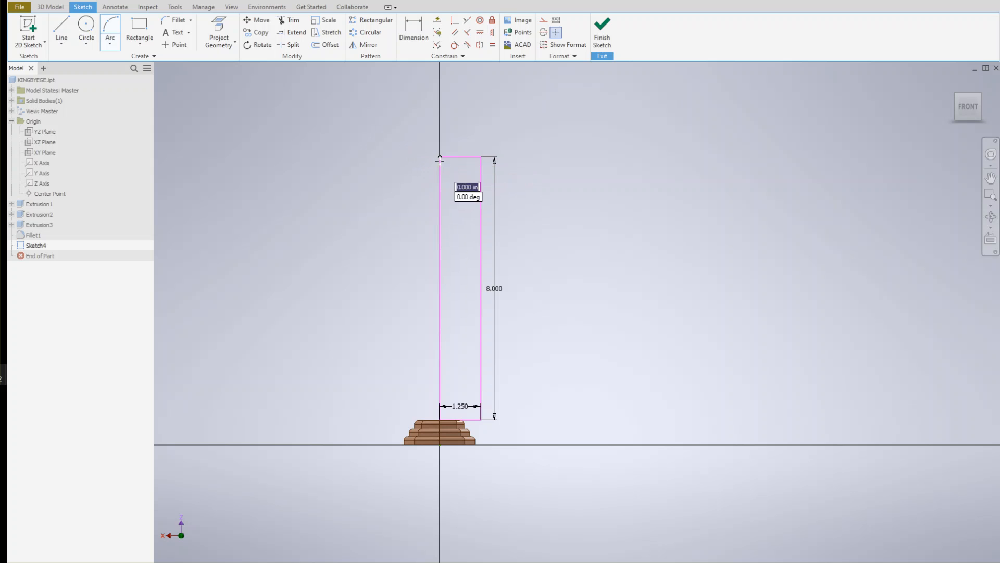
left_click(467, 179)
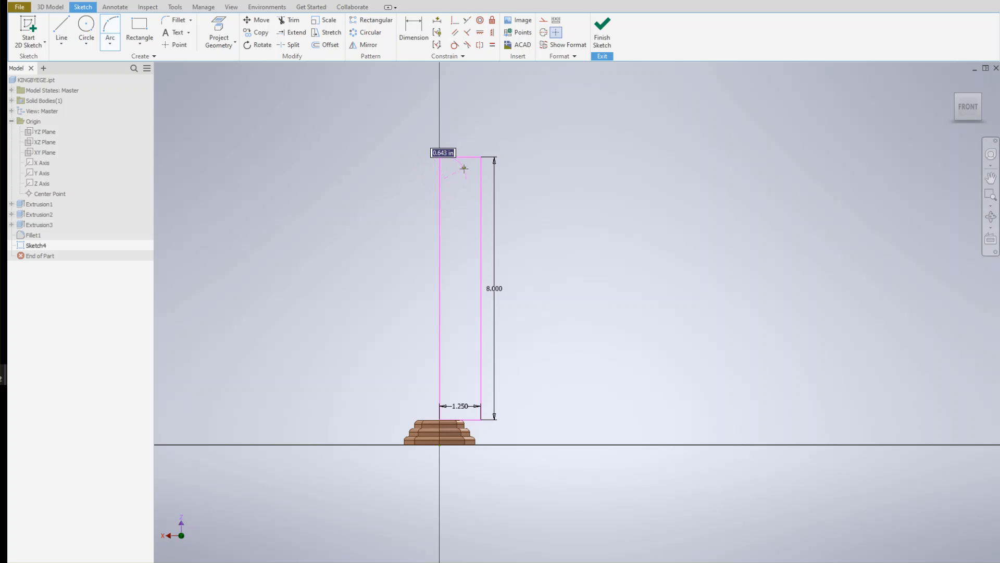
scroll(464, 167, "down", 5)
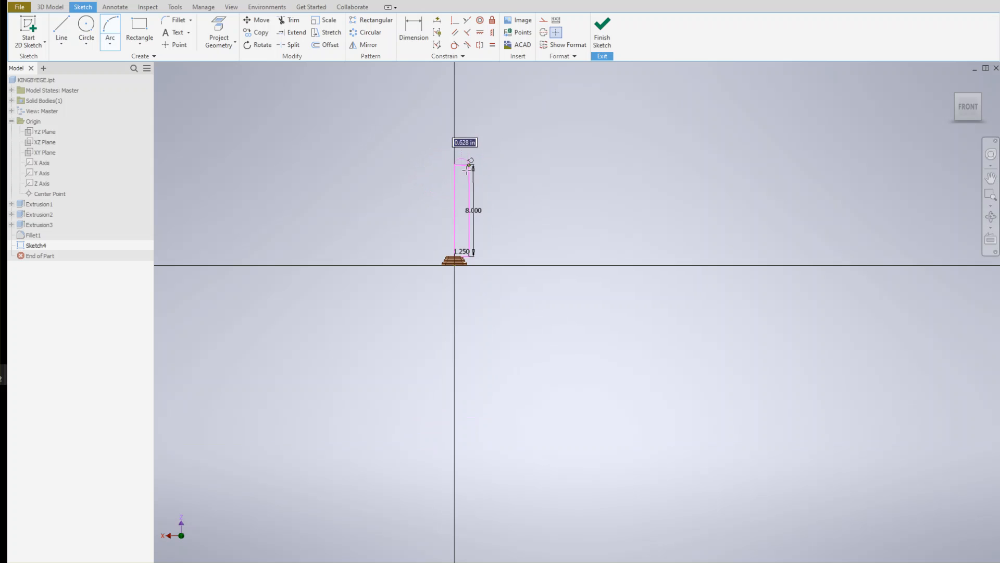
scroll(462, 170, "up", 8)
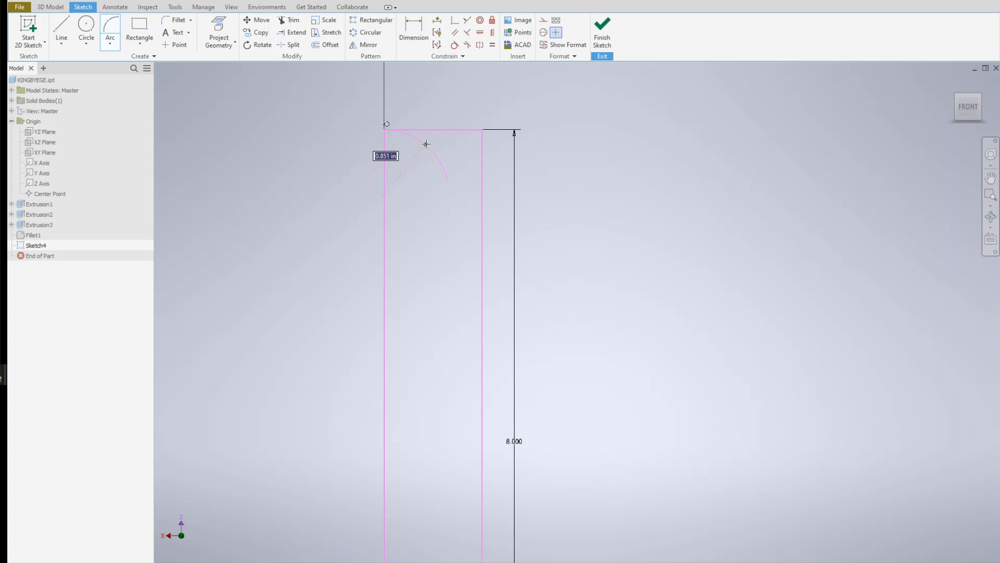
left_click(428, 146)
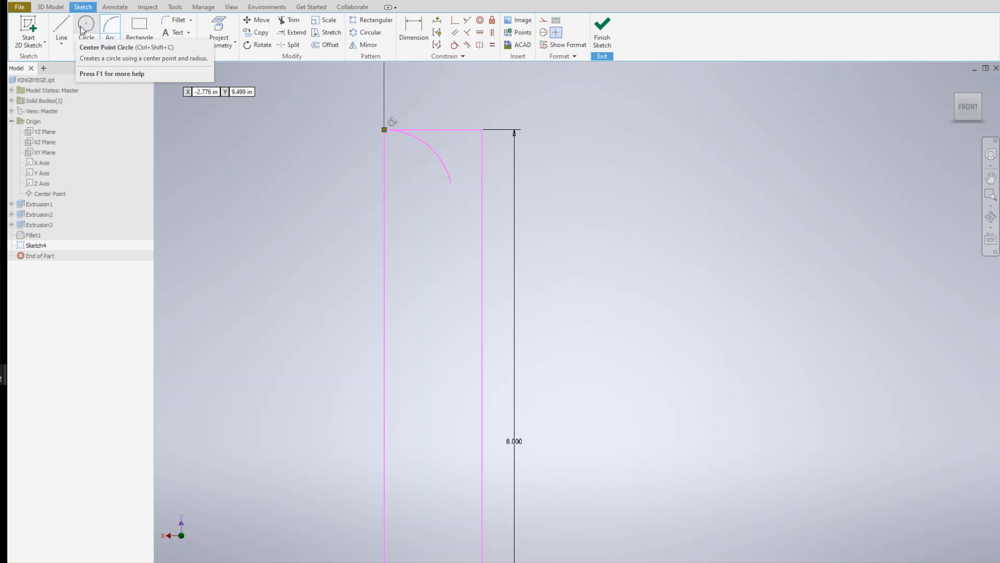
Draw a slanted line from the arc's lower end up to the rectangle's outer side, just below the top corner
left_click(62, 26)
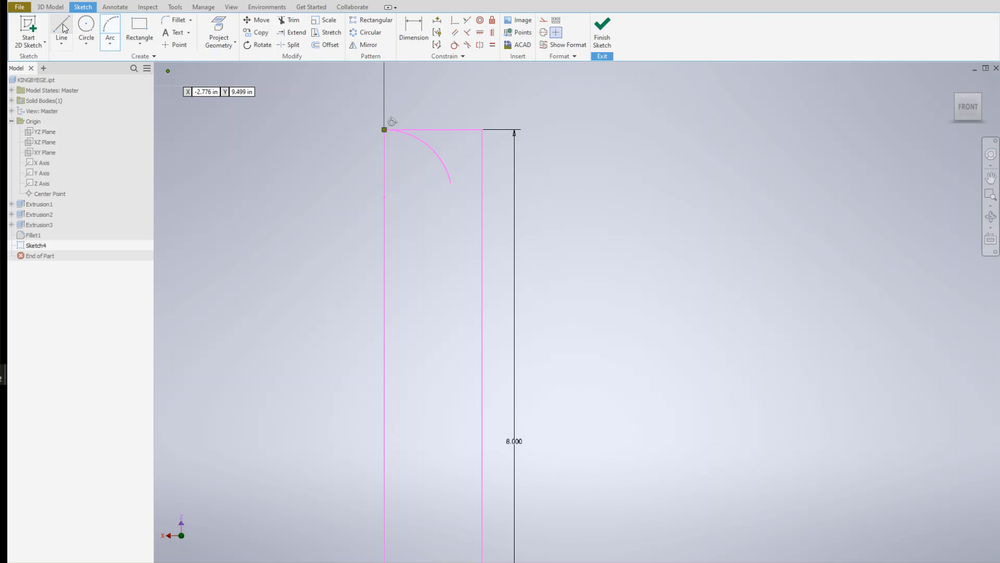
left_click(450, 182)
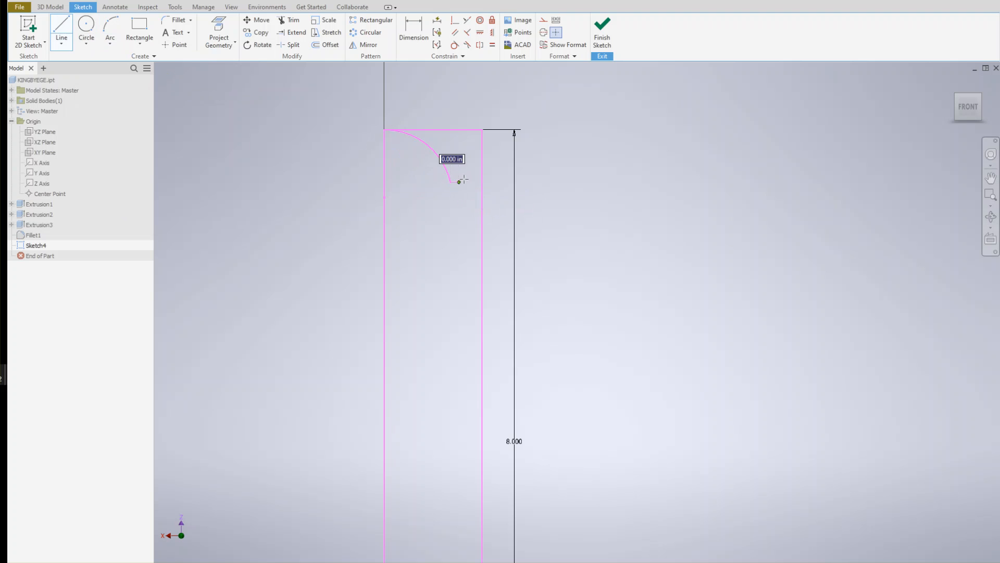
left_click(481, 143)
key("Escape")
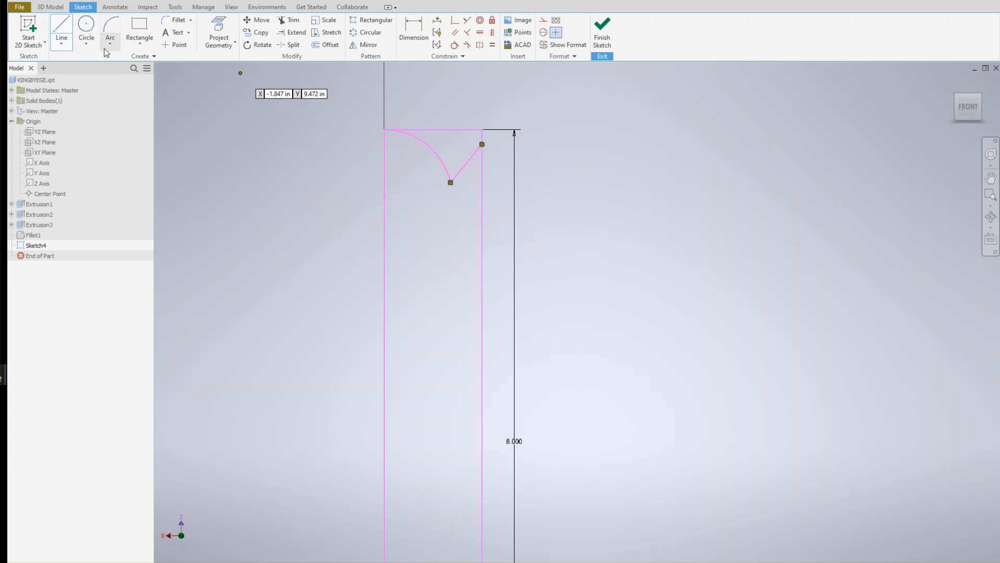
left_click(63, 46)
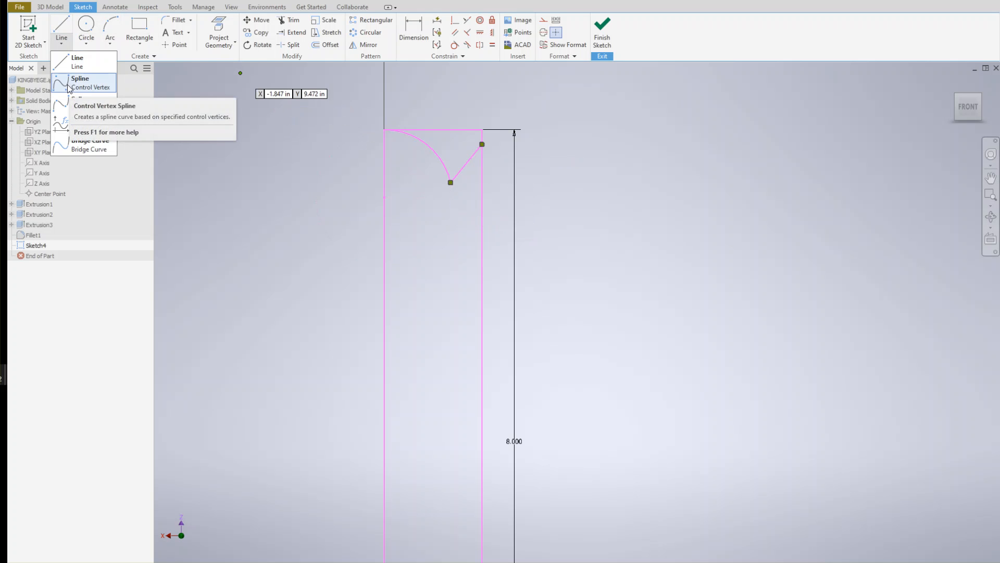
left_click(75, 105)
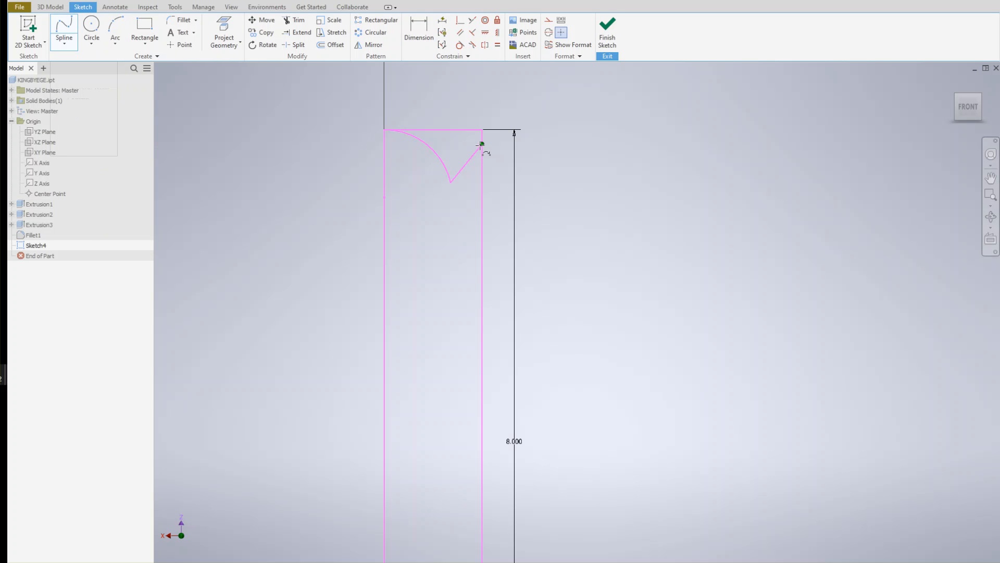
left_click(439, 247)
left_click(469, 265)
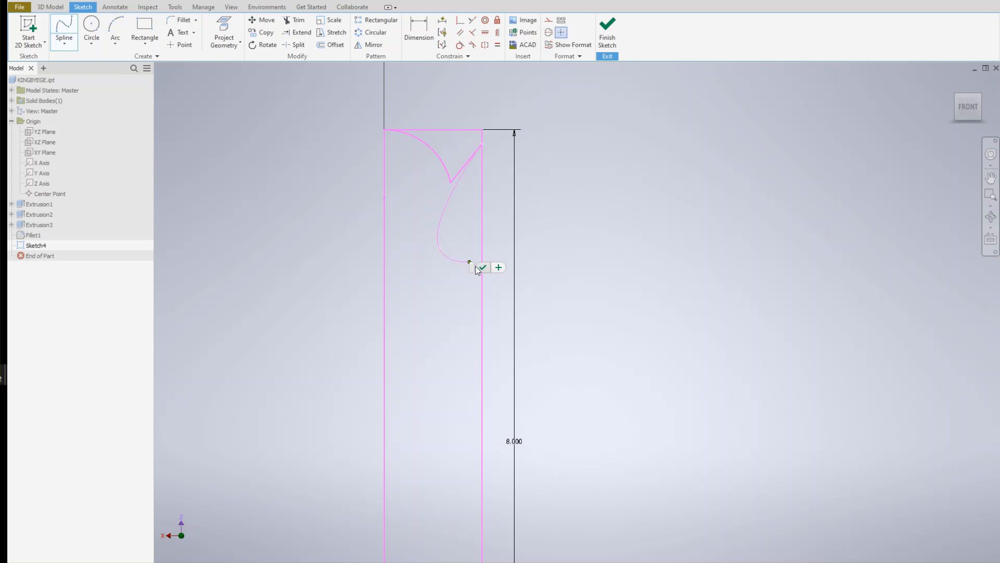
scroll(477, 270, "down", 4)
mouse_move(475, 273)
middle_mouse_down()
mouse_move(488, 212)
mouse_move(525, 203)
middle_mouse_up()
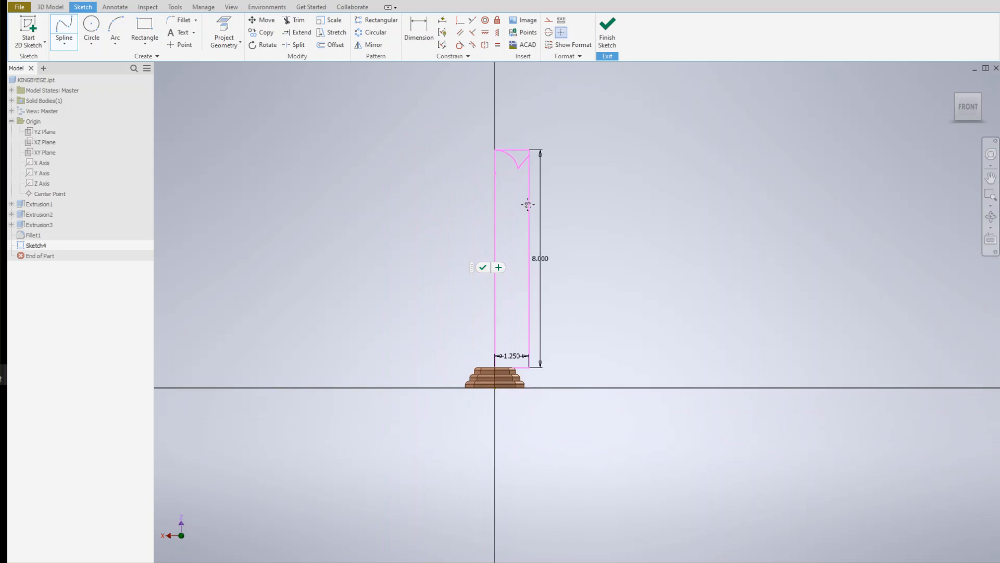
scroll(525, 204, "down", 2)
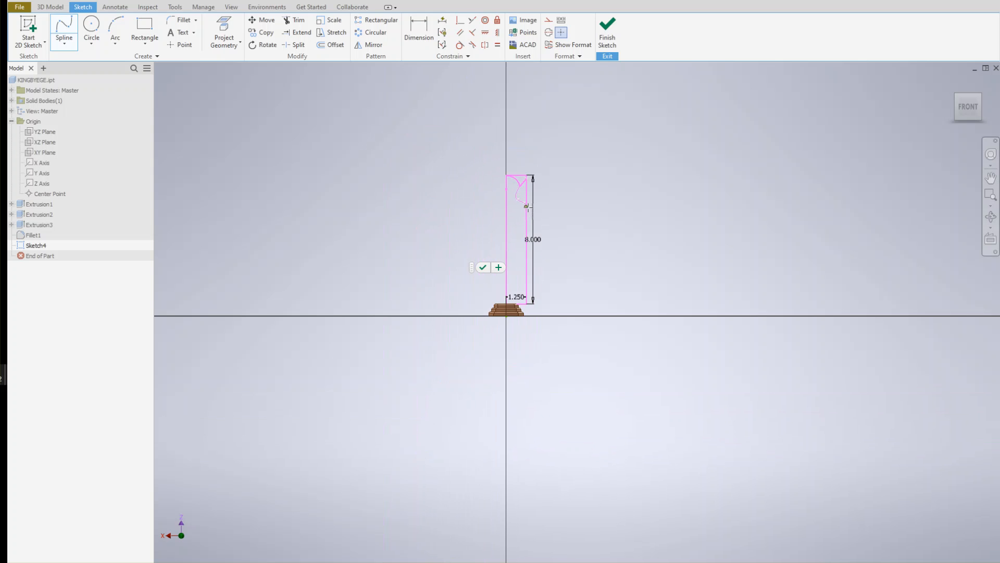
scroll(527, 206, "up", 3)
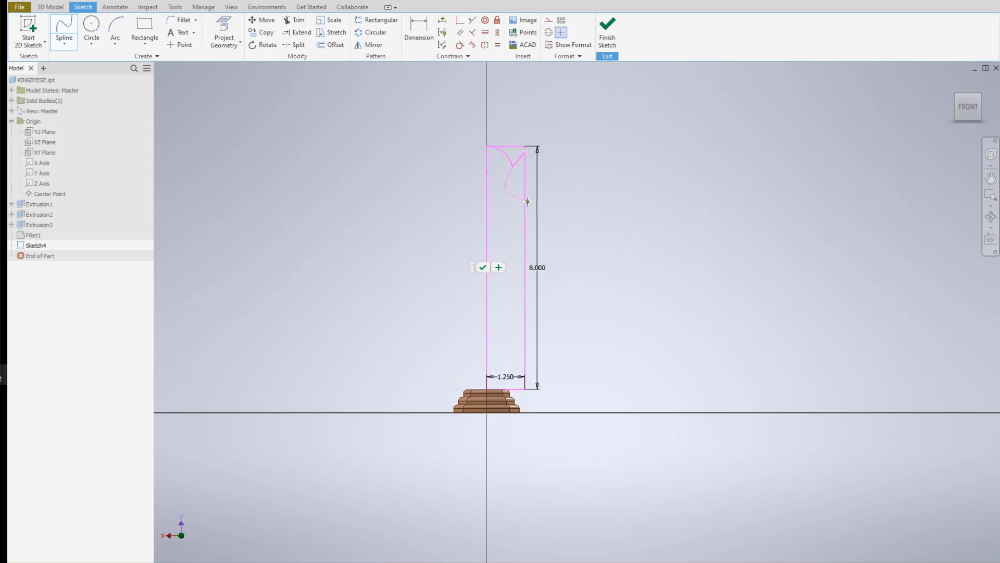
scroll(527, 202, "down", 6)
scroll(525, 206, "up", 6)
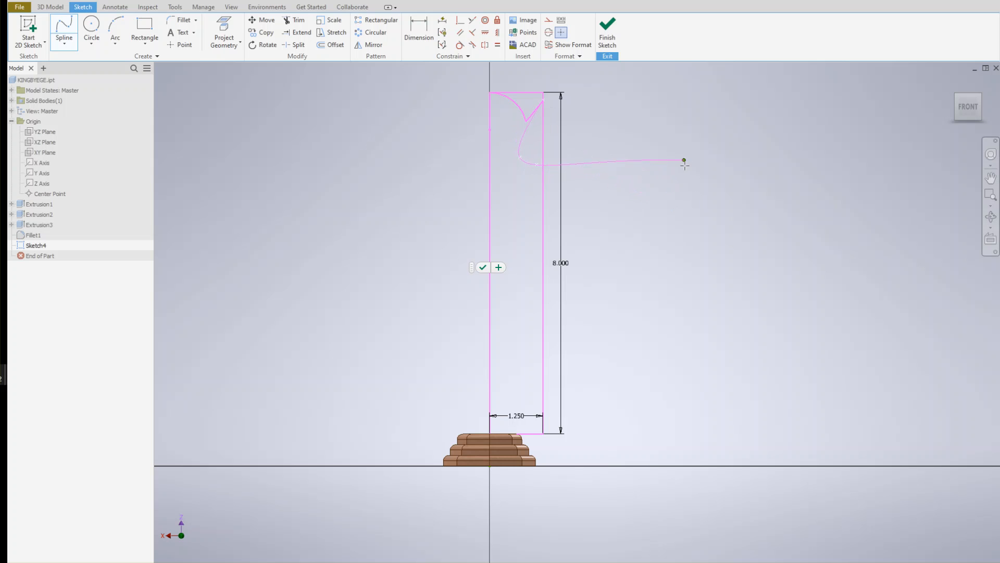
key("Escape")
key("Escape")
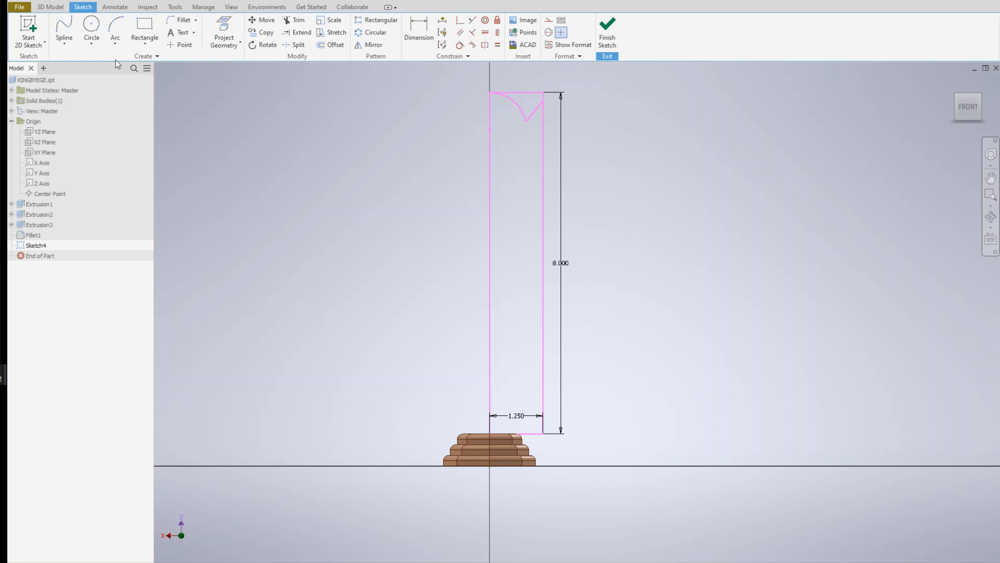
Draw a slanted line from the short line's end on the rectangle's outer side down and inward, ending below the arc
left_click(65, 46)
left_click(76, 61)
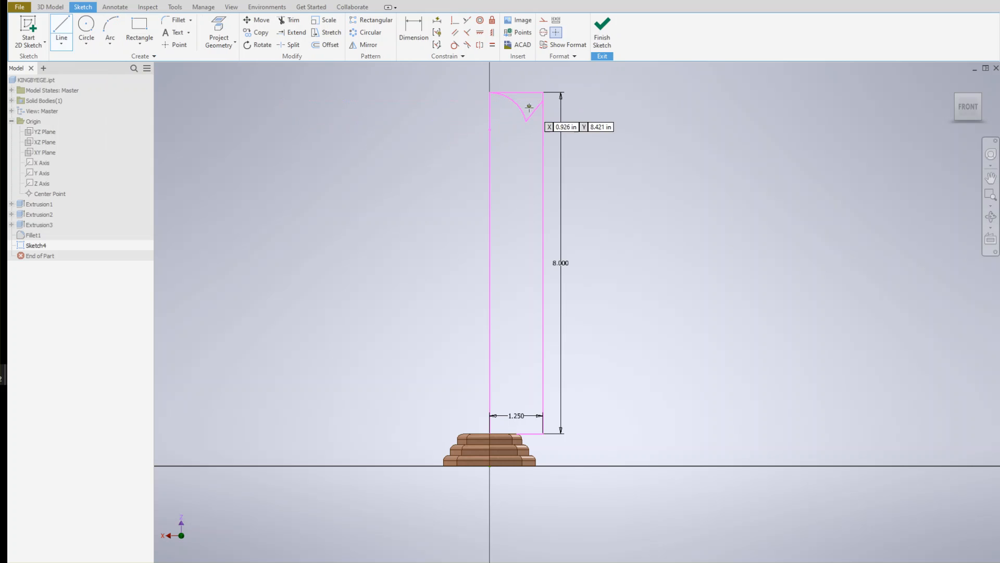
left_click(540, 104)
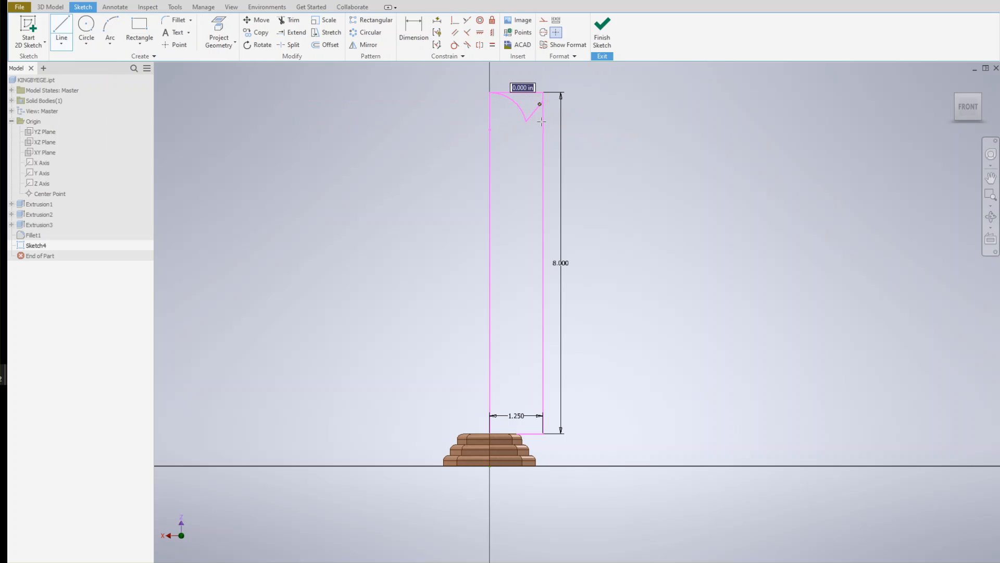
left_click(521, 150)
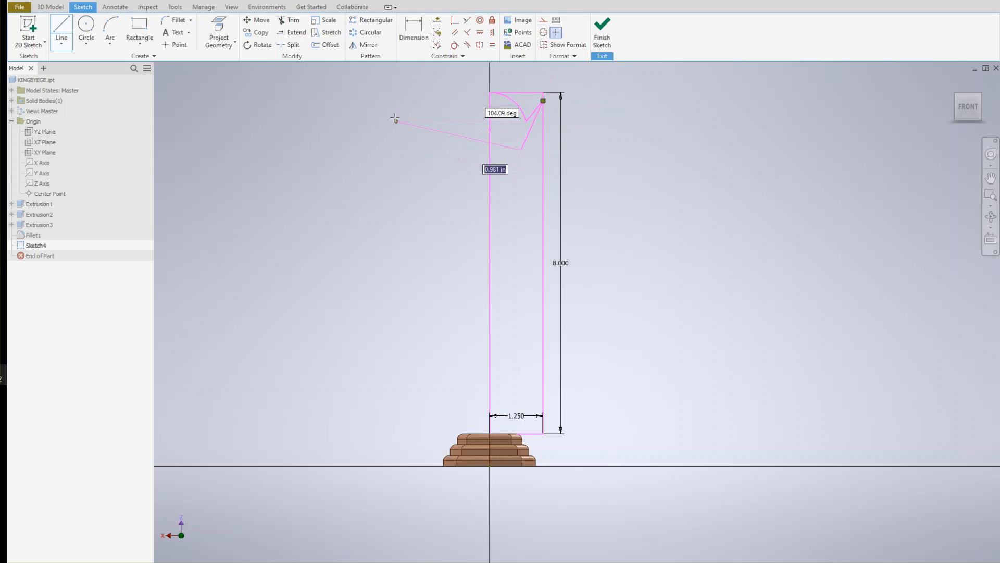
key("Escape")
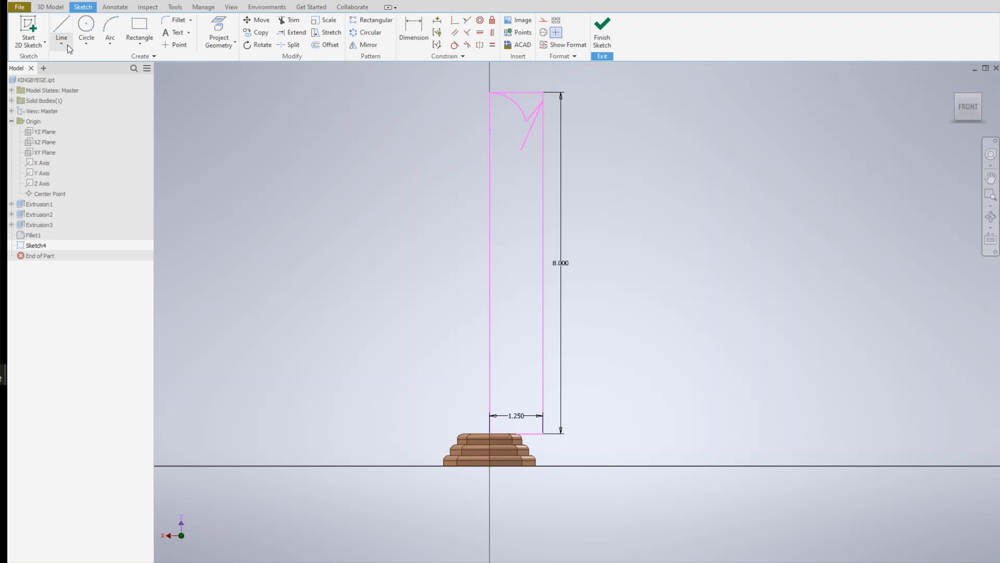
left_click(61, 45)
left_click(66, 85)
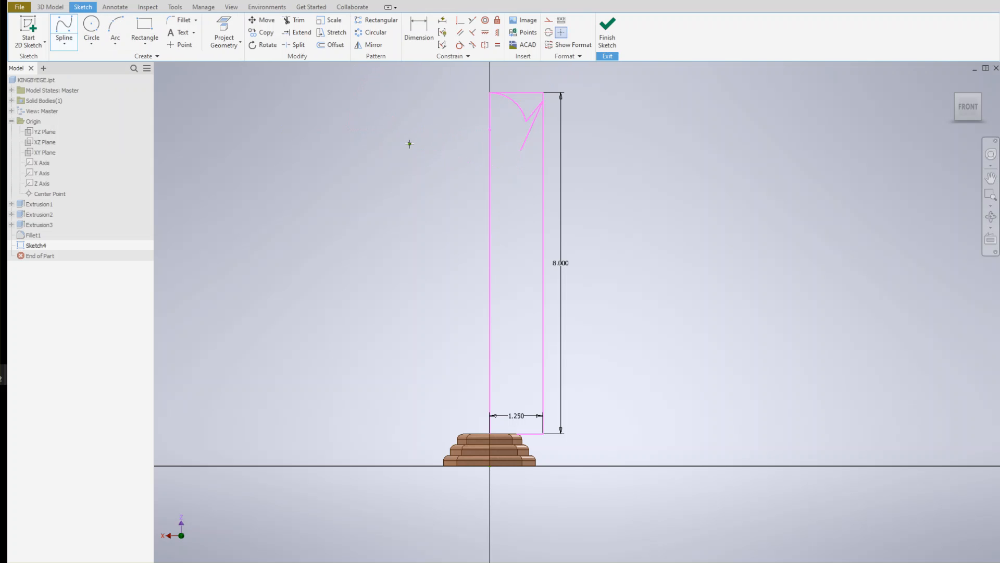
scroll(526, 155, "down", 5)
left_click(524, 151)
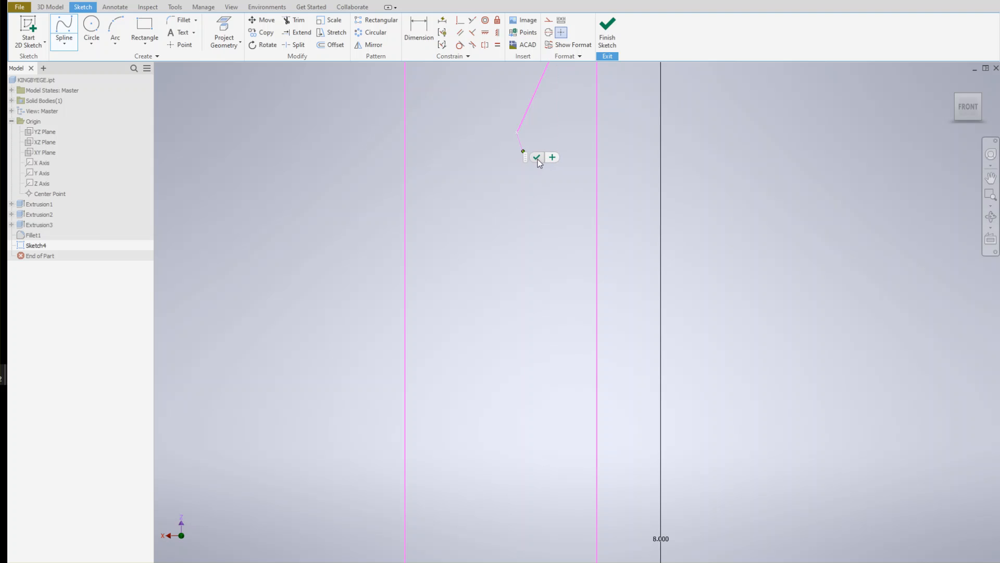
left_click(537, 157)
Move the point where the arc meets the short slanted line slightly upward
scroll(530, 154, "up", 3)
scroll(532, 157, "up", 2)
scroll(526, 154, "down", 5)
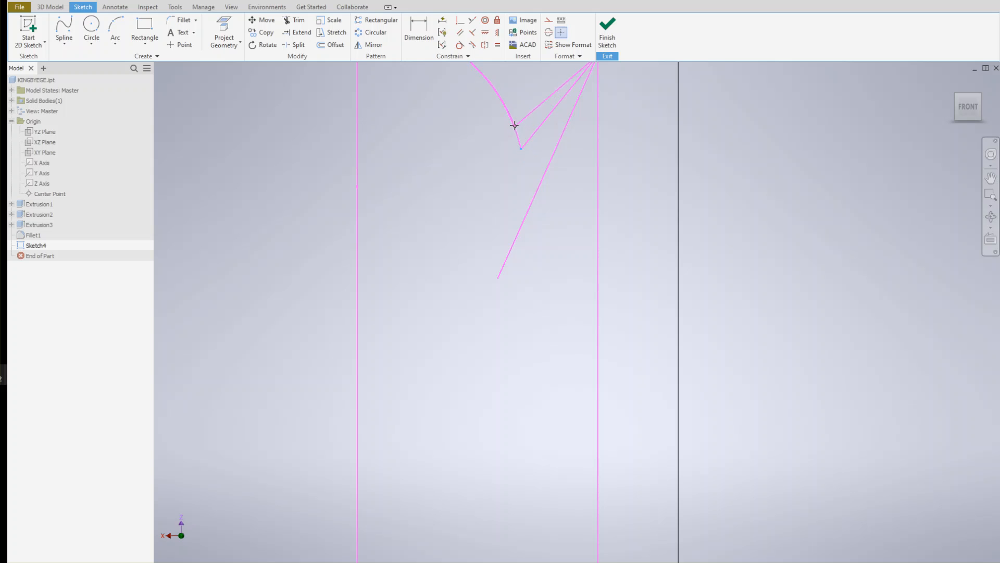
scroll(557, 180, "down", 3)
scroll(556, 174, "up", 4)
middle_click_drag(553, 211, 561, 205)
scroll(563, 231, "down", 3)
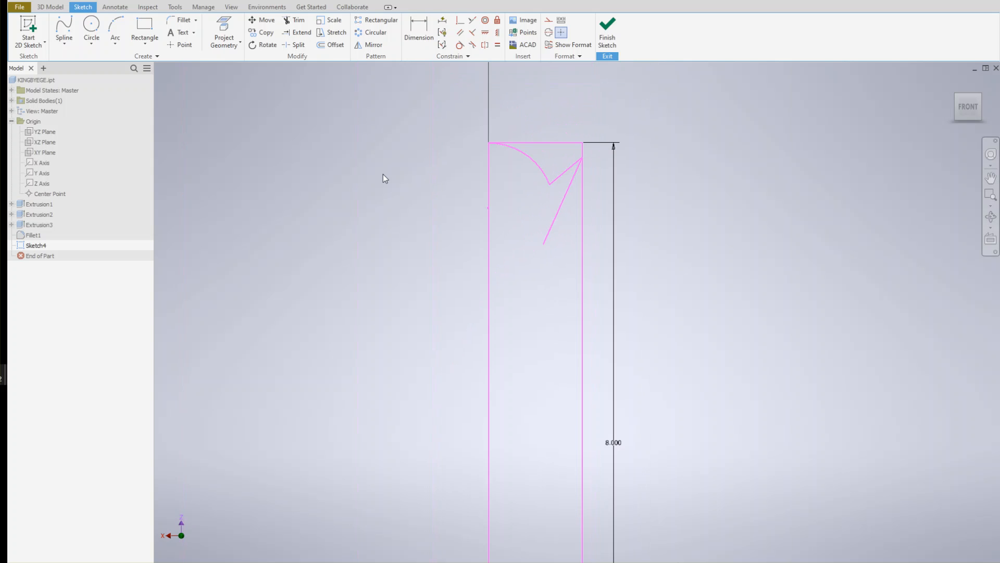
Start a control vertex spline at the longer slanted line's lower end, curving out to the rectangle's outer side and back inward
left_click(64, 31)
left_click(543, 244)
left_click(545, 276)
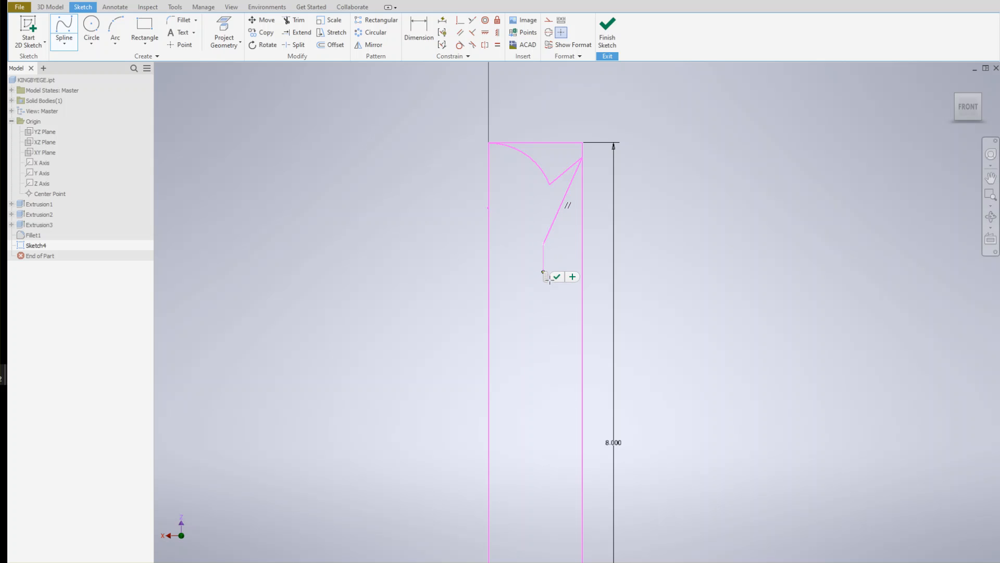
left_click(582, 268)
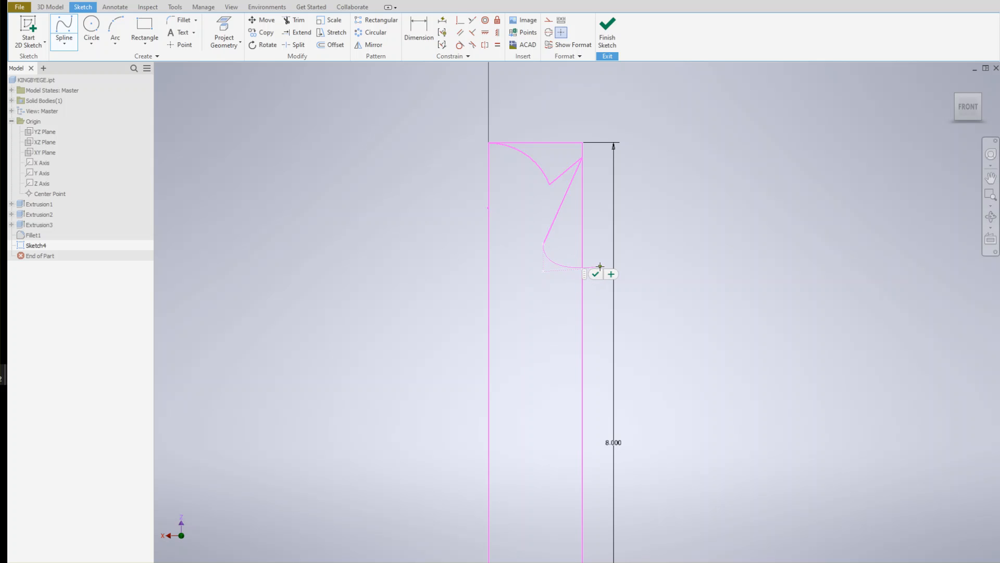
left_click(600, 270)
left_click(559, 290)
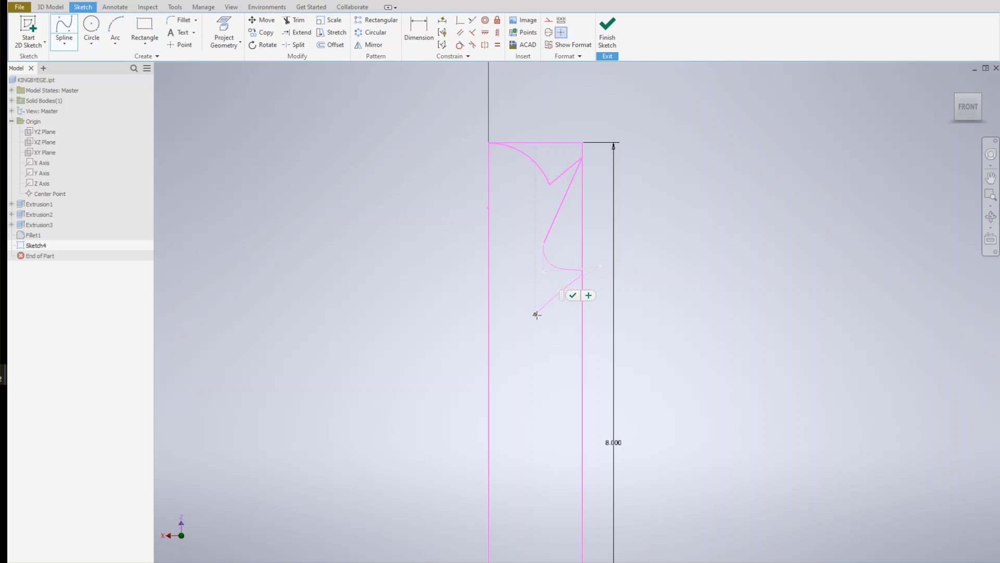
Continue the spline with a small collar notch below the outward tip and a narrow neck running down
left_click(537, 315)
left_click(555, 312)
left_click(540, 340)
left_click(545, 400)
Extend the spline down the body, bulging out to the rectangle's outer side and turning back inward near the base
scroll(544, 400, "up", 3)
scroll(543, 404, "down", 4)
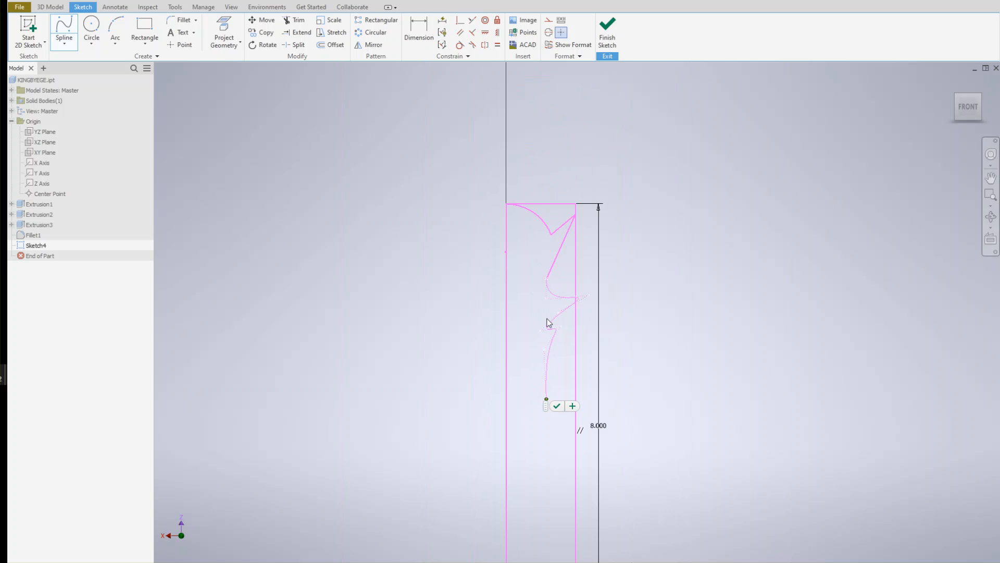
scroll(551, 154, "down", 2)
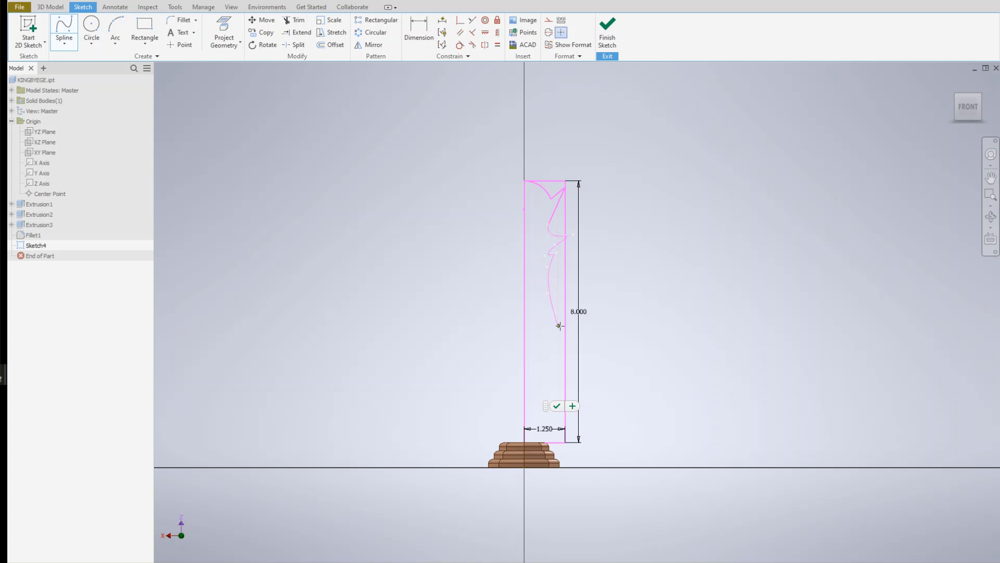
left_click(565, 359)
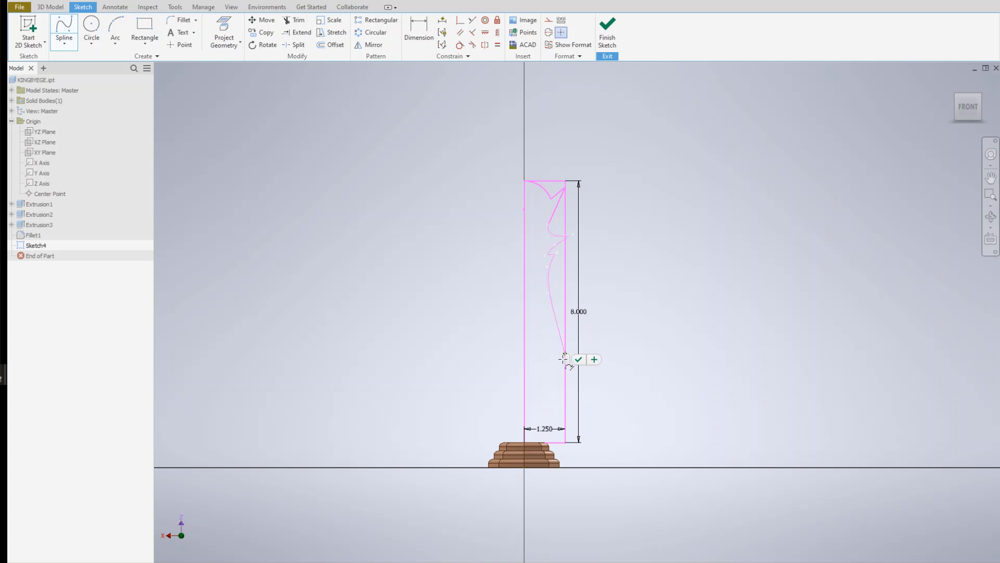
left_click(564, 385)
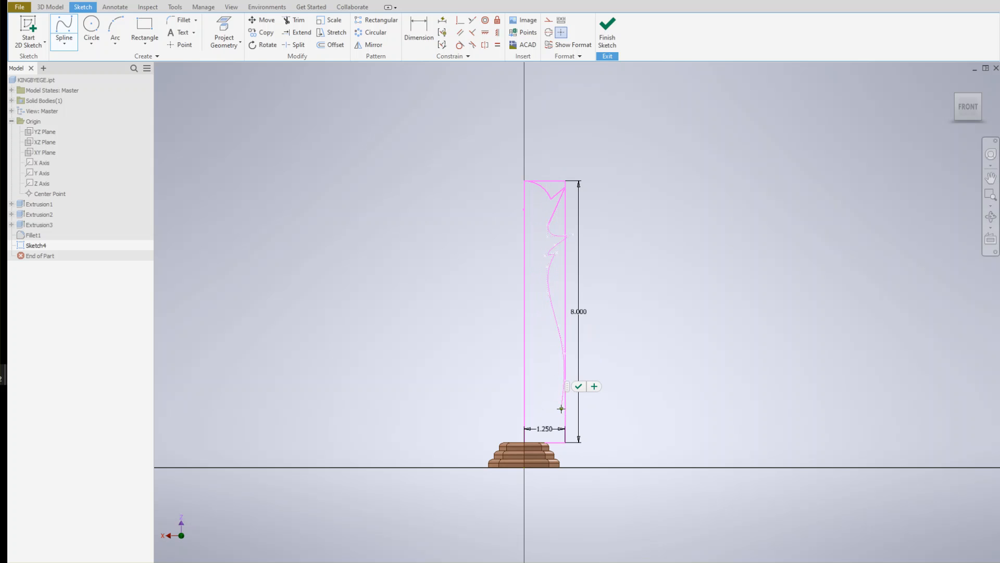
left_click(561, 409)
Finish the spline with a small rounded foot above the pedestal, ending along the bottom edge at the center axis
middle_click_drag(552, 433, 549, 277)
scroll(548, 277, "down", 3)
scroll(542, 279, "up", 5)
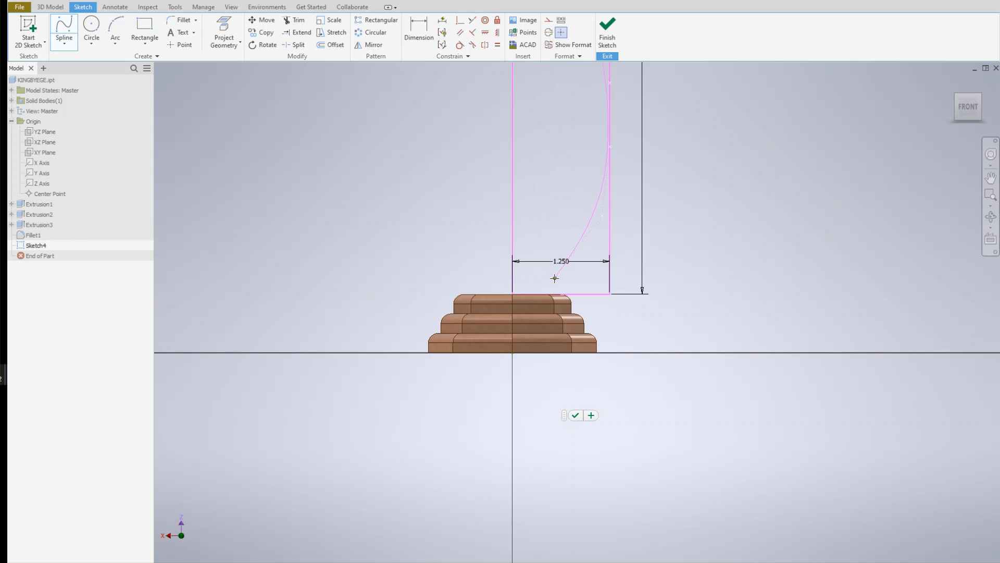
left_click(553, 280)
scroll(565, 277, "up", 5)
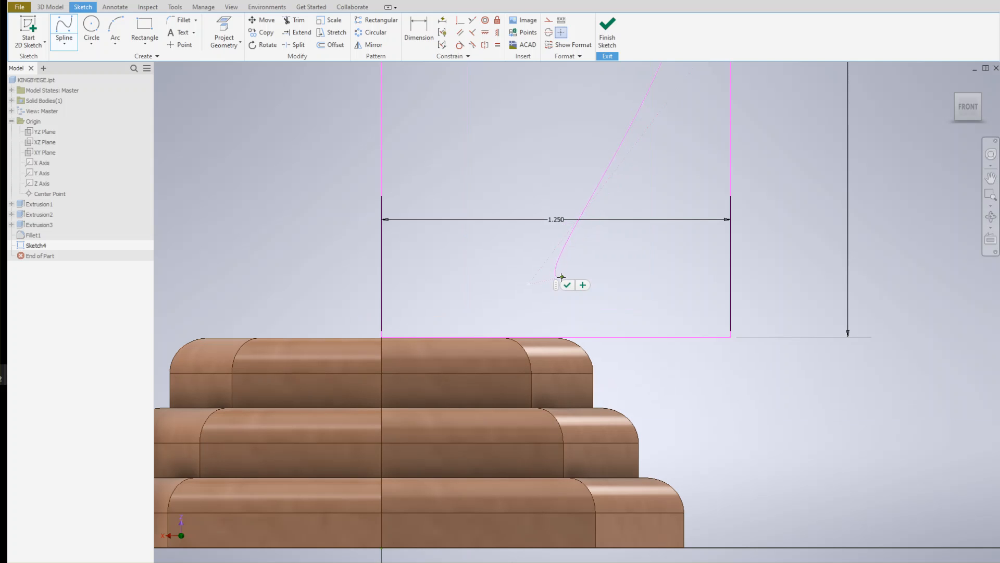
left_click(556, 336)
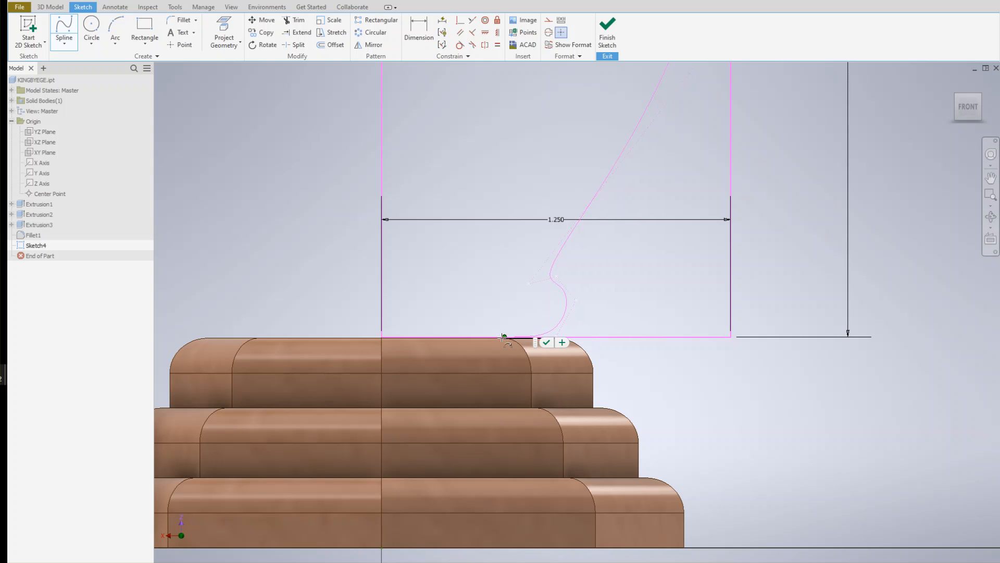
left_click(382, 336)
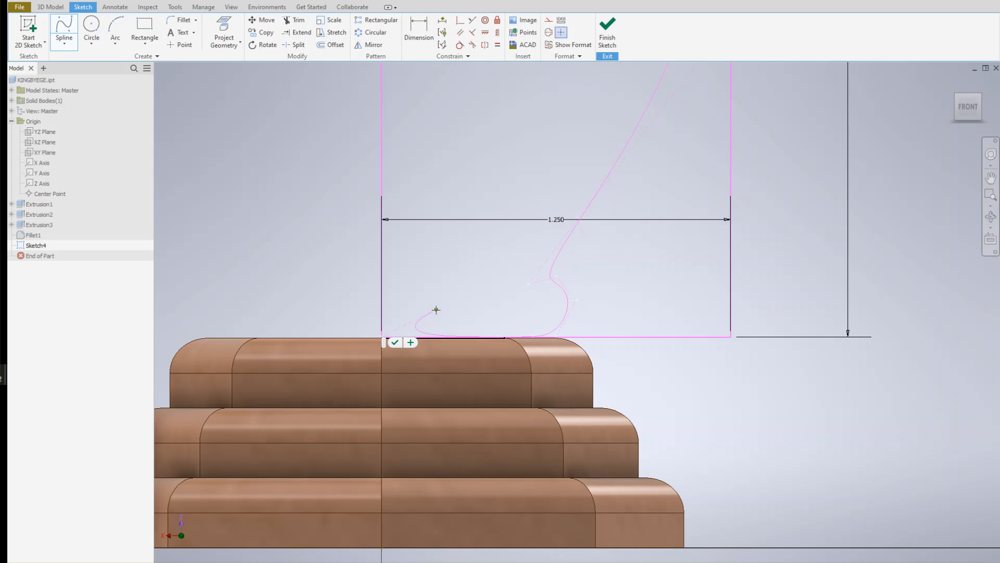
key("Return")
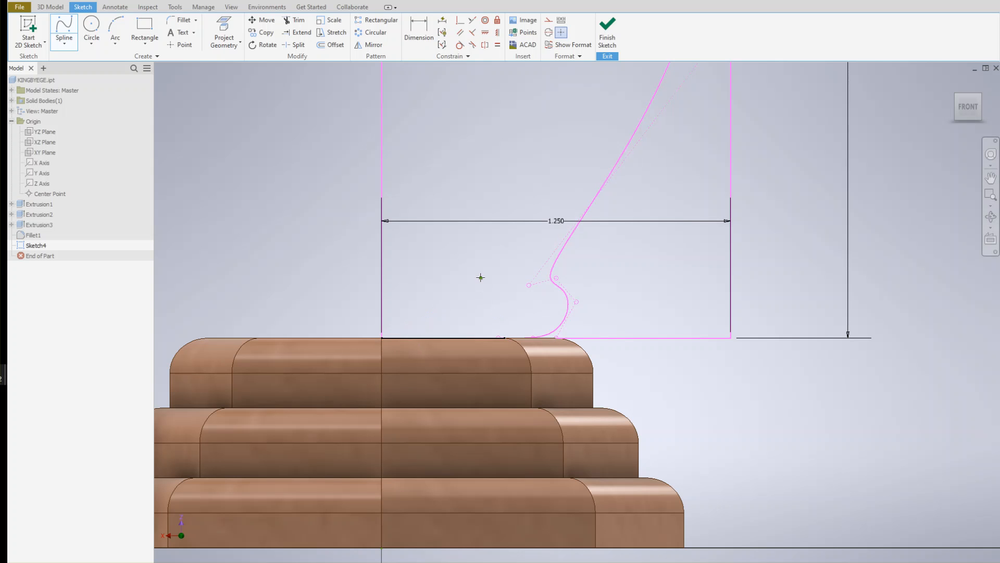
Examine the full spline profile from the pedestal up to the top arc
scroll(481, 281, "down", 5)
mouse_move(546, 254)
middle_mouse_down()
mouse_move(553, 314)
mouse_move(572, 337)
middle_mouse_up()
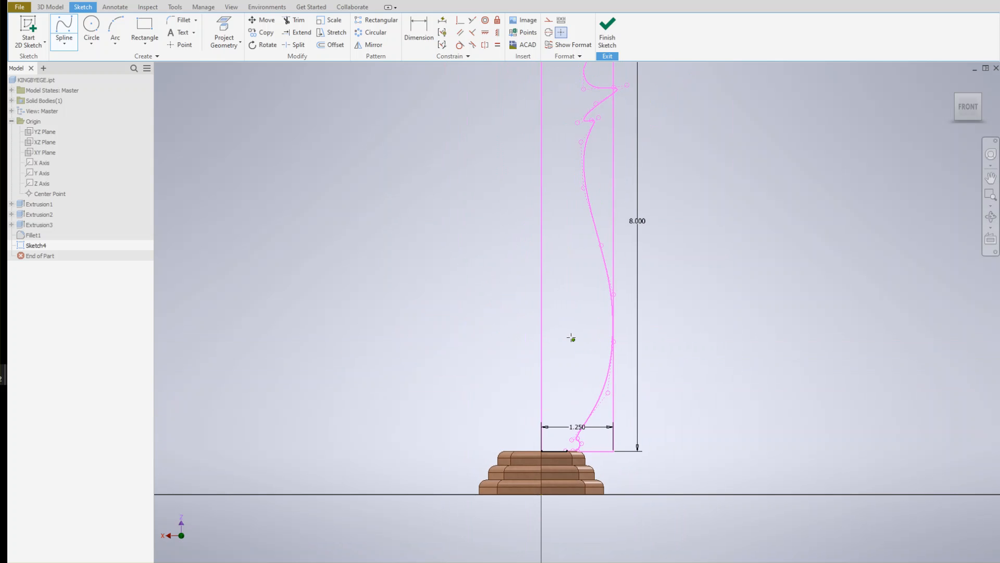
scroll(529, 317, "up", 5)
scroll(499, 394, "down", 3)
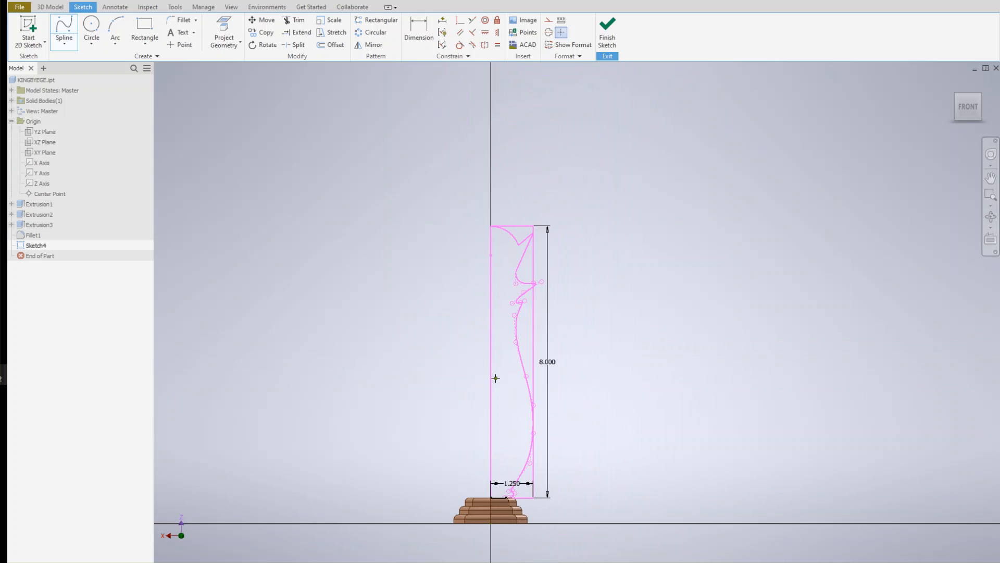
scroll(507, 332, "up", 4)
scroll(523, 306, "down", 3)
middle_click_drag(524, 312, 532, 288)
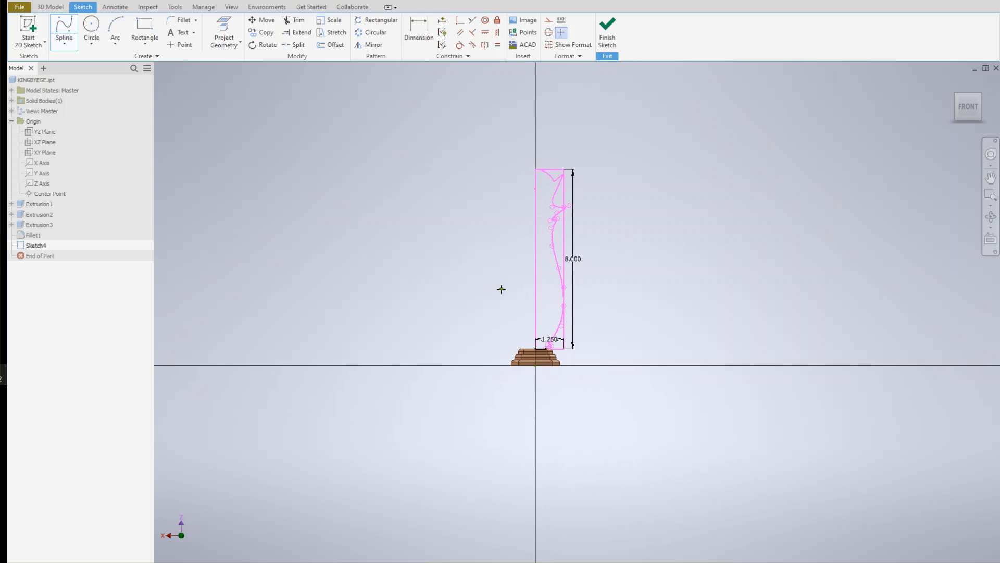
Reshape the spline's foot by moving its outer control vertex farther out and the inner one above it upward
scroll(552, 341, "up", 4)
scroll(542, 364, "up", 2)
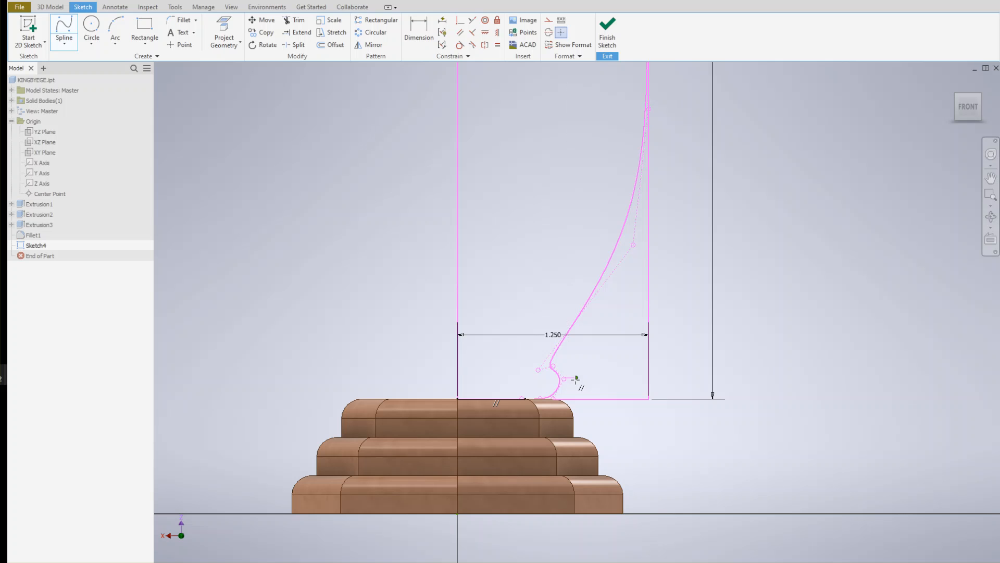
key("Escape")
left_click_drag(564, 379, 586, 391)
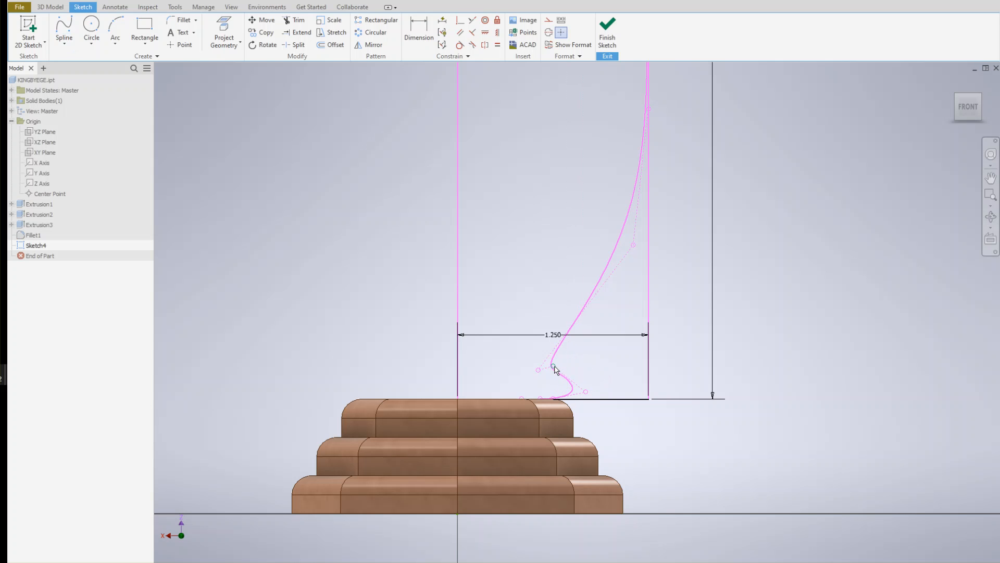
left_click_drag(539, 371, 533, 350)
scroll(573, 348, "down", 2)
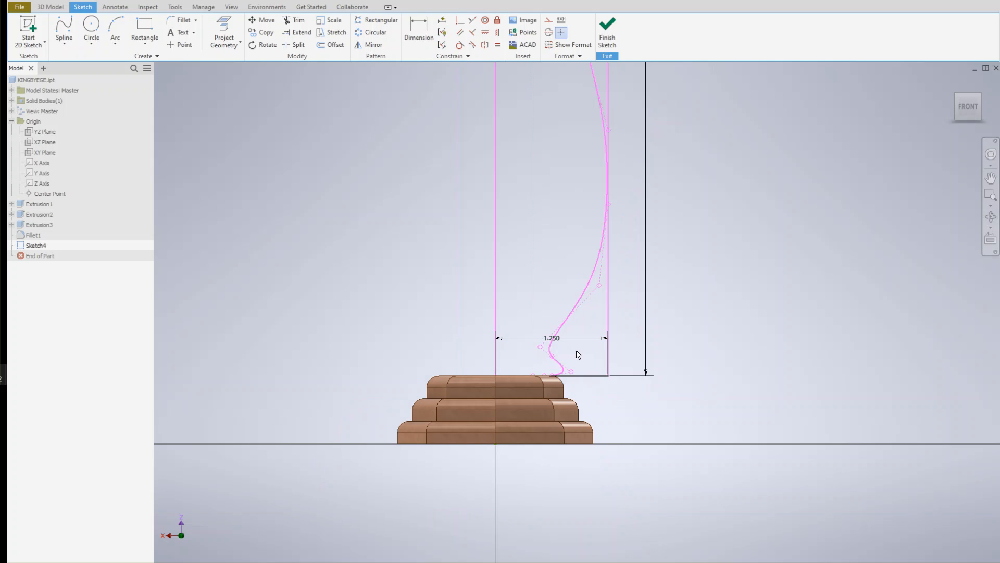
mouse_move(573, 373)
left_mouse_down()
mouse_move(568, 358)
mouse_move(574, 365)
left_mouse_up()
scroll(592, 352, "down", 5)
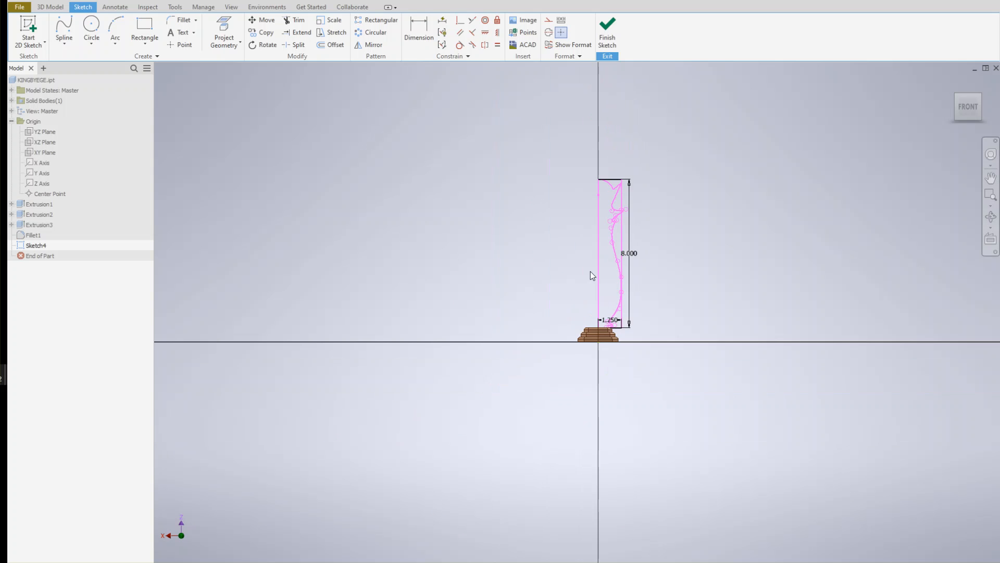
Finish the sketch of the king's half profile
middle_click_drag(519, 264, 432, 273)
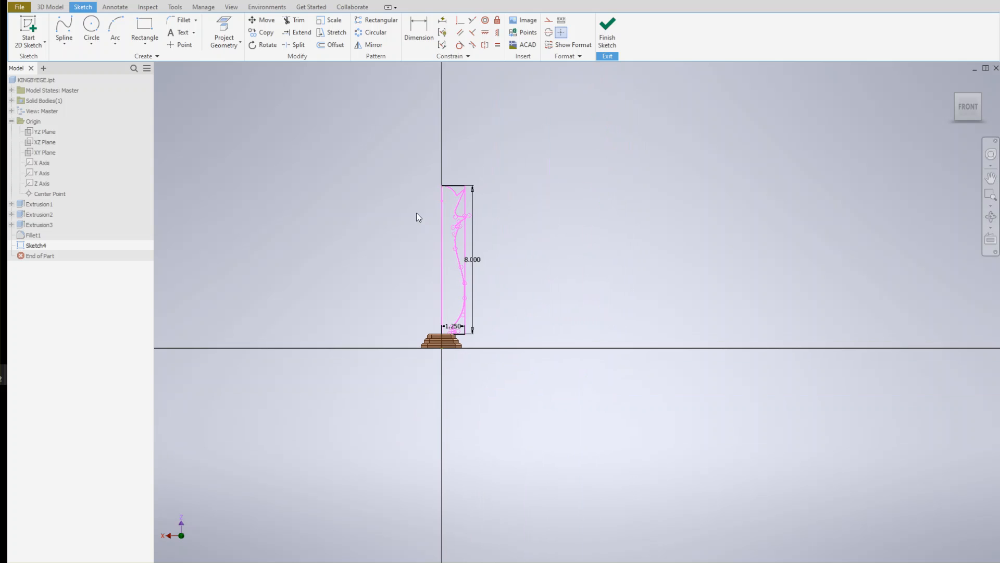
scroll(444, 204, "up", 4)
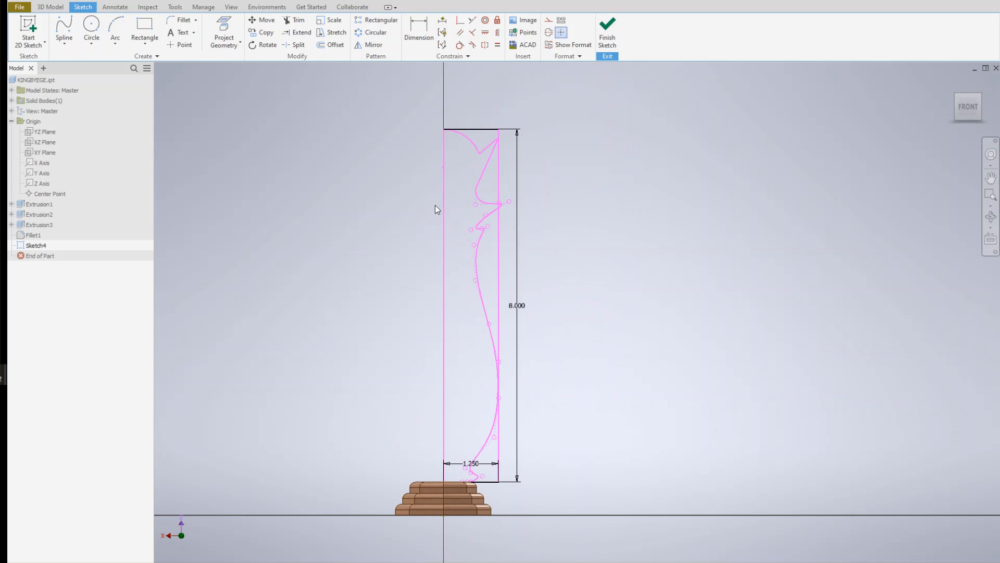
middle_click_drag(618, 223, 646, 224)
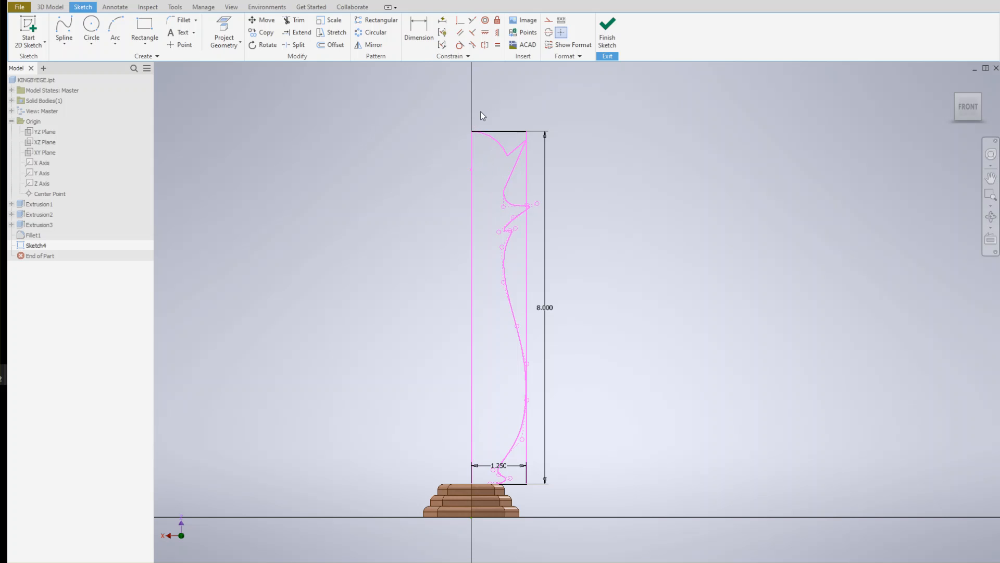
left_click(607, 30)
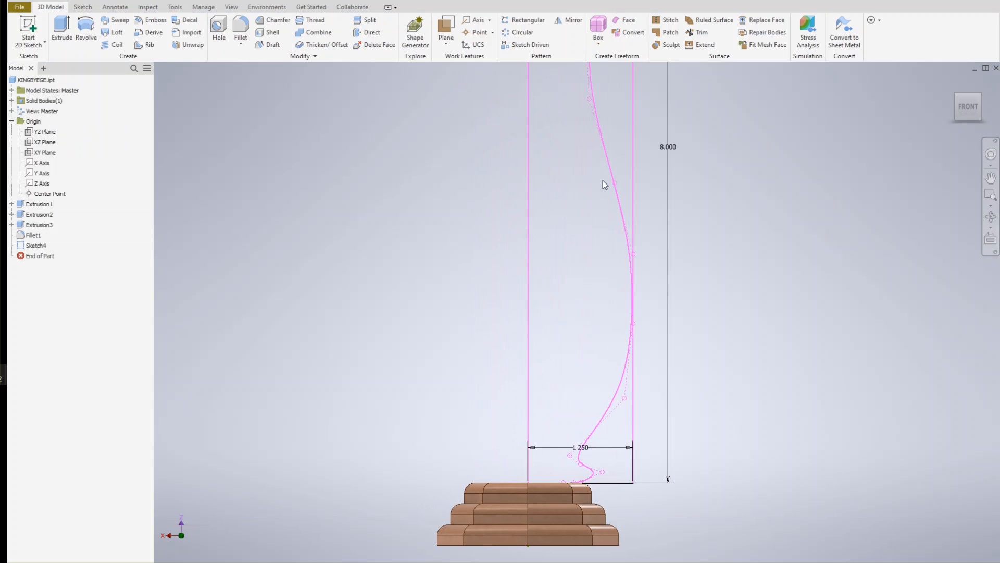
Revolve the region between the center axis and the spline profile a full 360 degrees around the vertical center line, joined to the pedestal
scroll(599, 180, "up", 5)
middle_click_drag(590, 184, 520, 281)
scroll(526, 255, "down", 1)
scroll(526, 255, "down", 4)
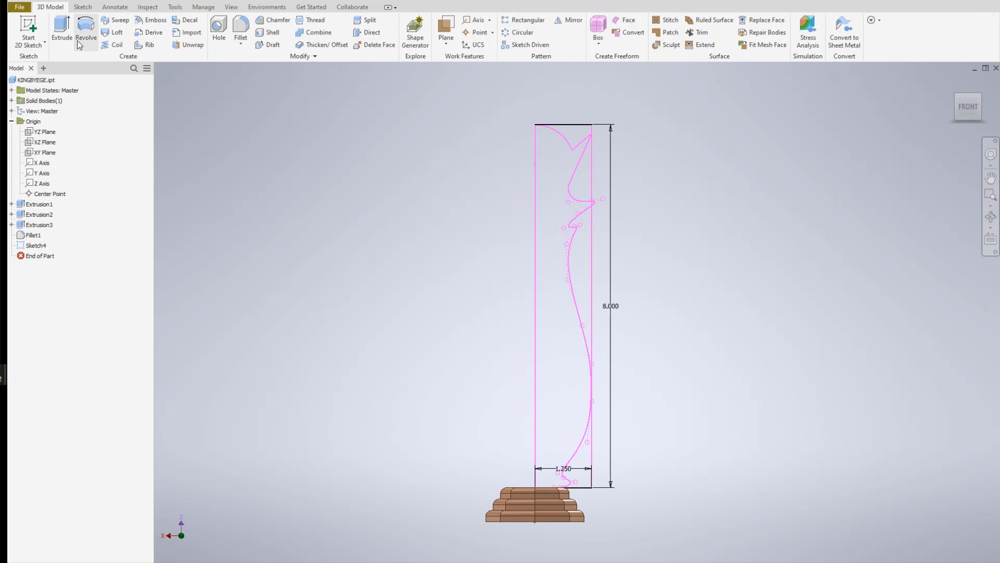
left_click(61, 37)
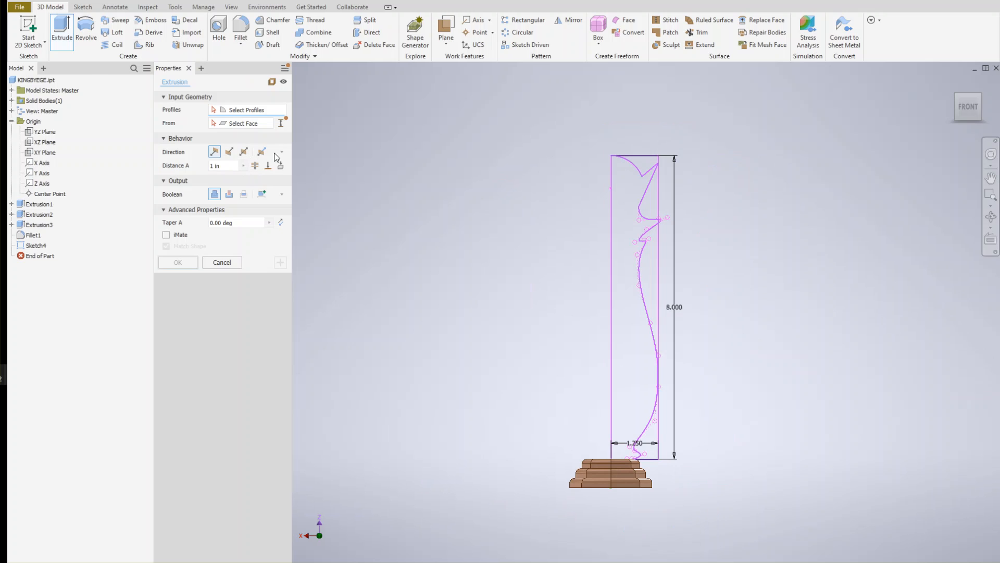
left_click(221, 261)
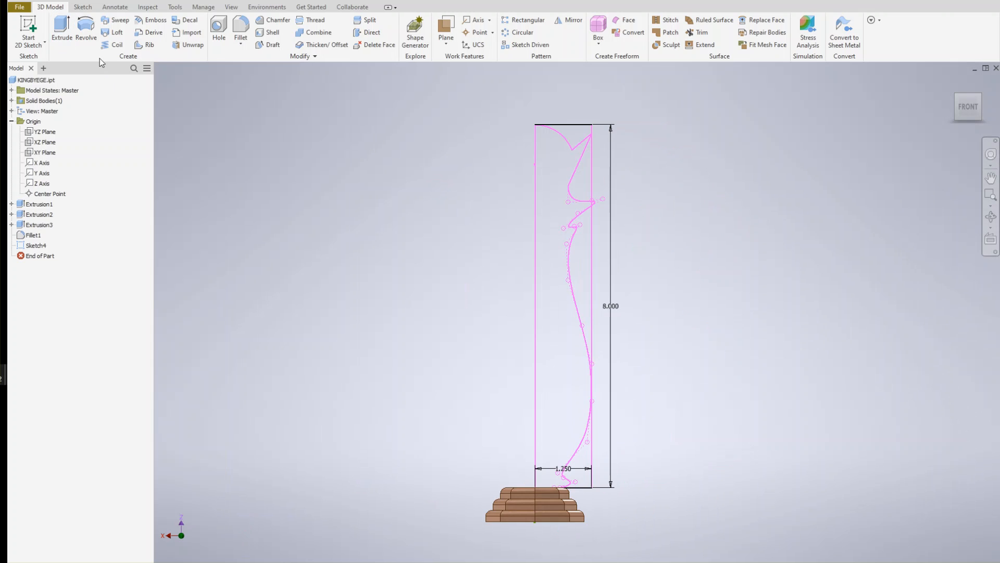
left_click(86, 32)
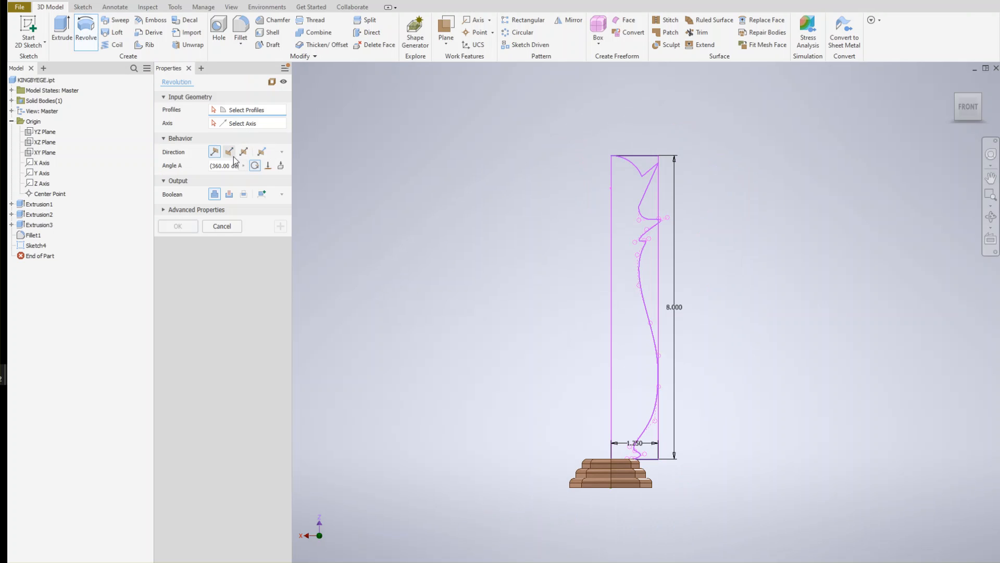
left_click(629, 202)
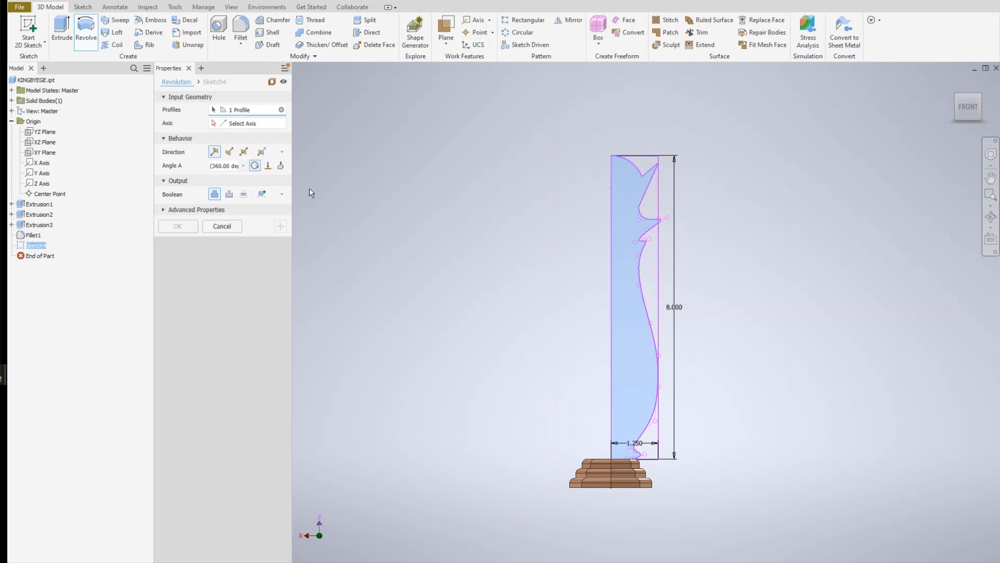
left_click(231, 127)
left_click(612, 207)
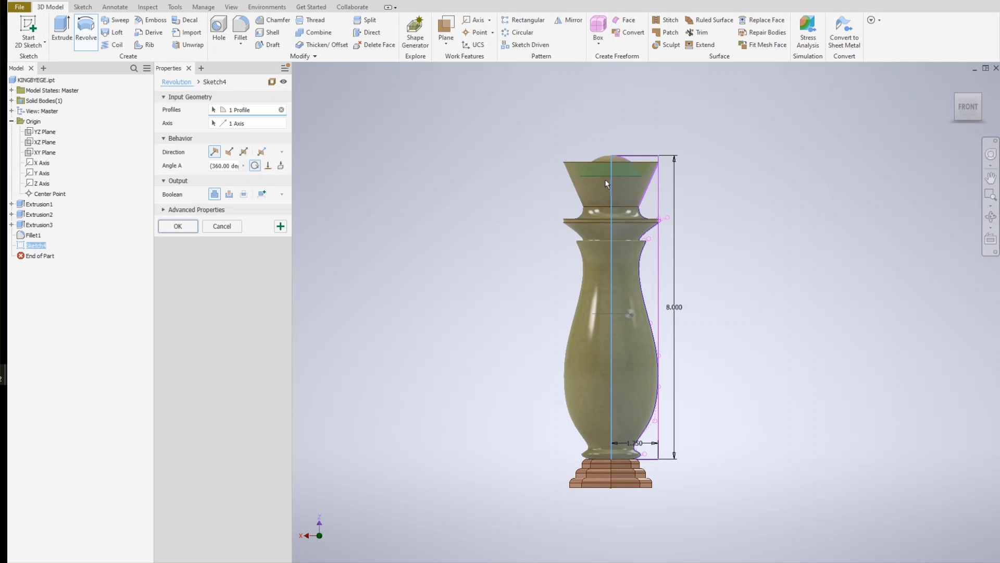
left_click(187, 227)
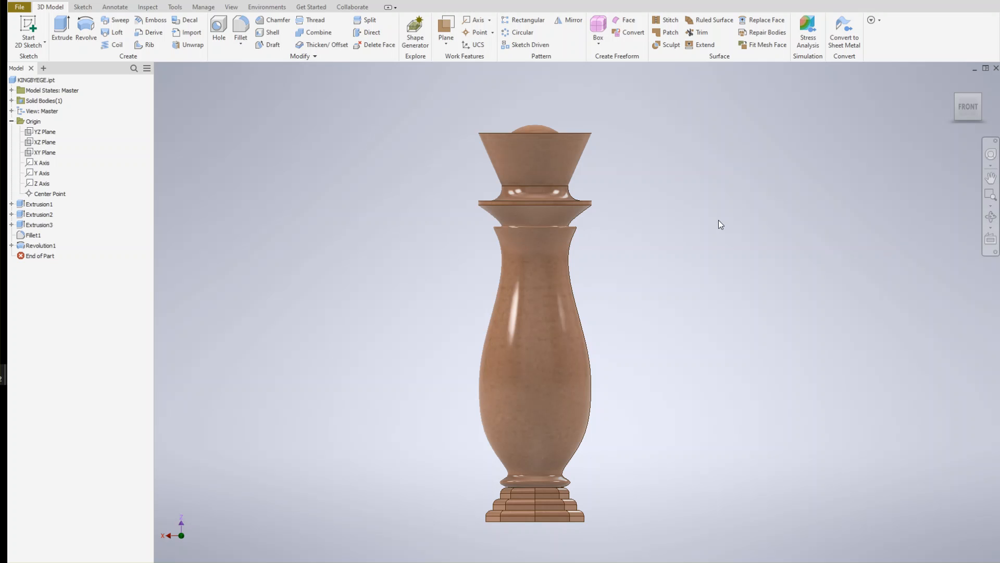
Start a new sketch on the XZ plane for the cross above the crown
scroll(679, 191, "up", 3)
middle_click_drag(678, 191, 599, 296)
scroll(612, 295, "down", 3)
scroll(615, 296, "up", 3)
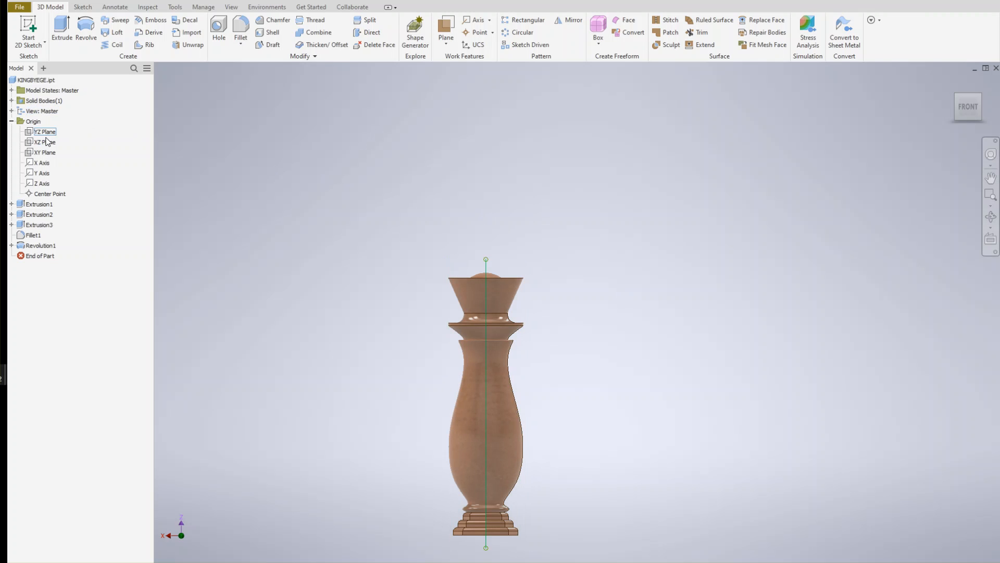
left_click(29, 146)
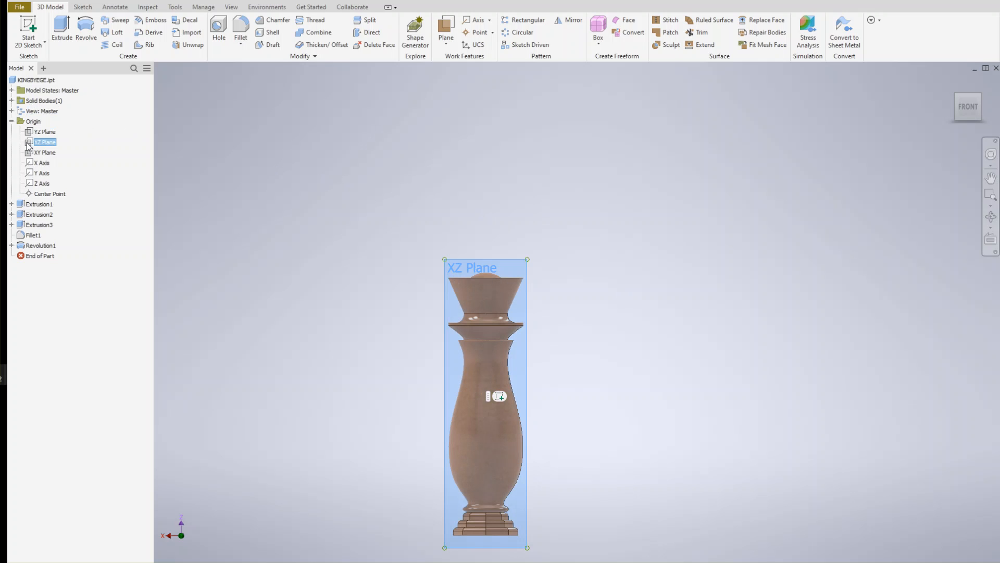
left_click(498, 397)
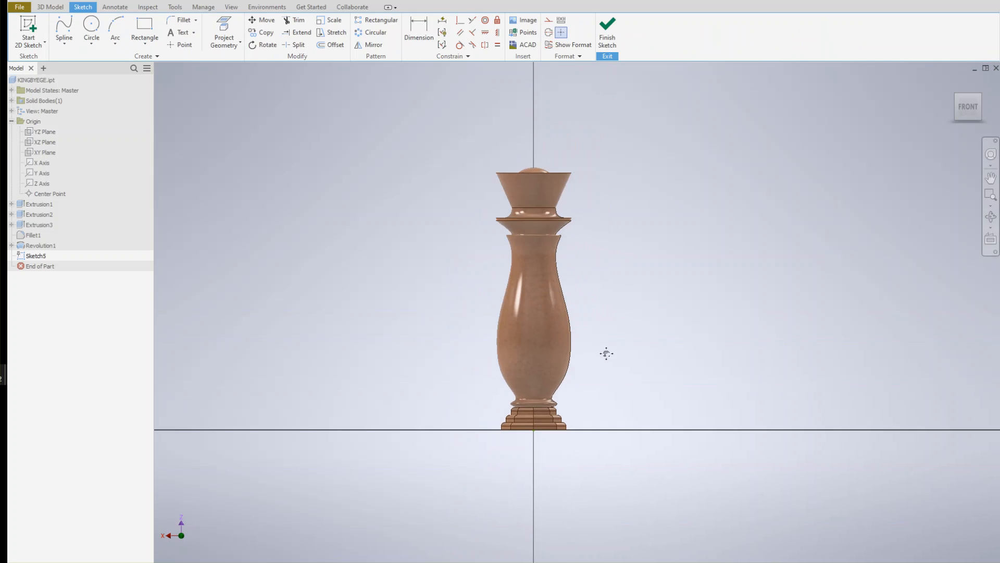
scroll(552, 236, "down", 2)
scroll(567, 243, "up", 3)
middle_click_drag(563, 243, 524, 309)
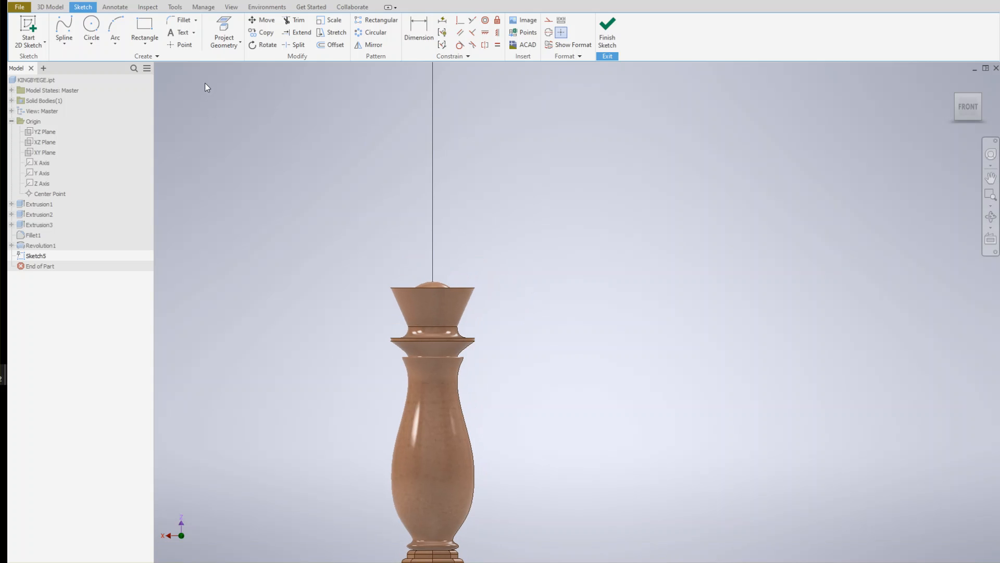
left_click(65, 49)
left_click(78, 61)
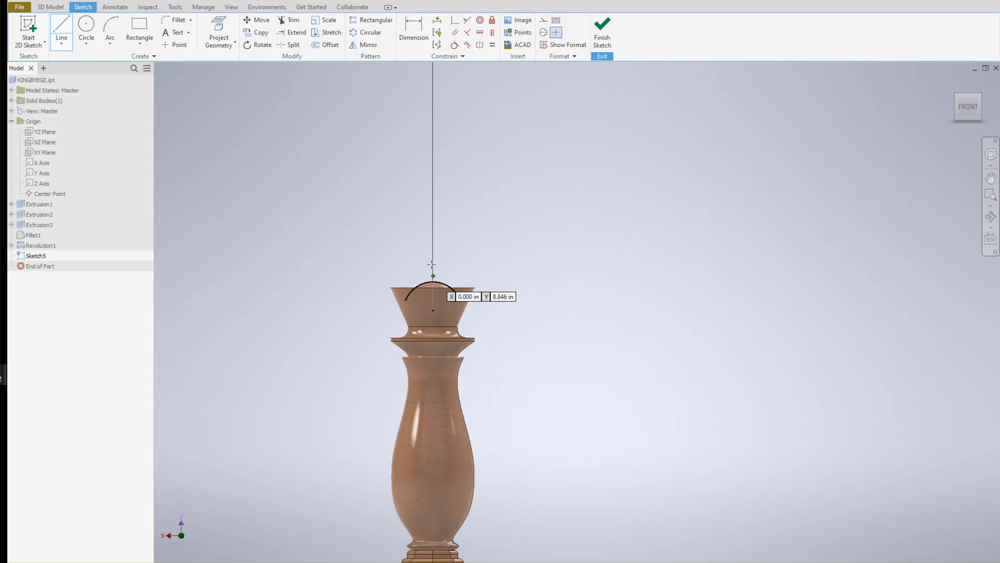
left_click(432, 198)
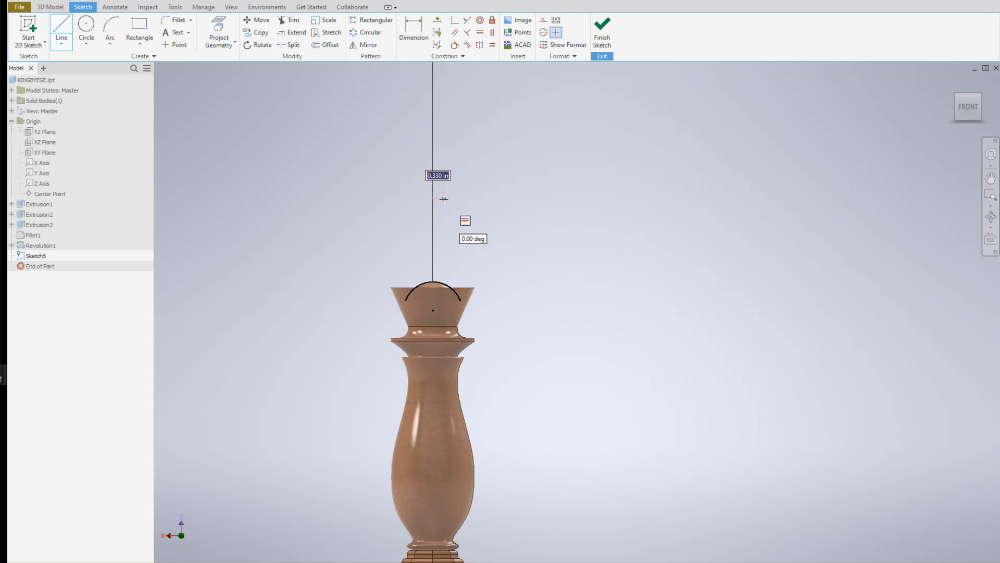
type(".2")
key("Return")
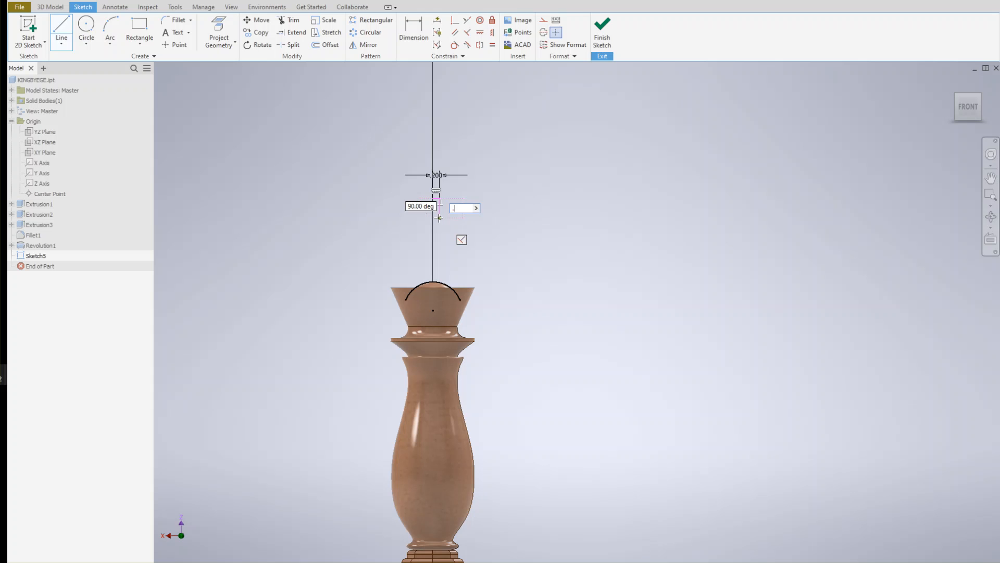
type(".4")
key("Return")
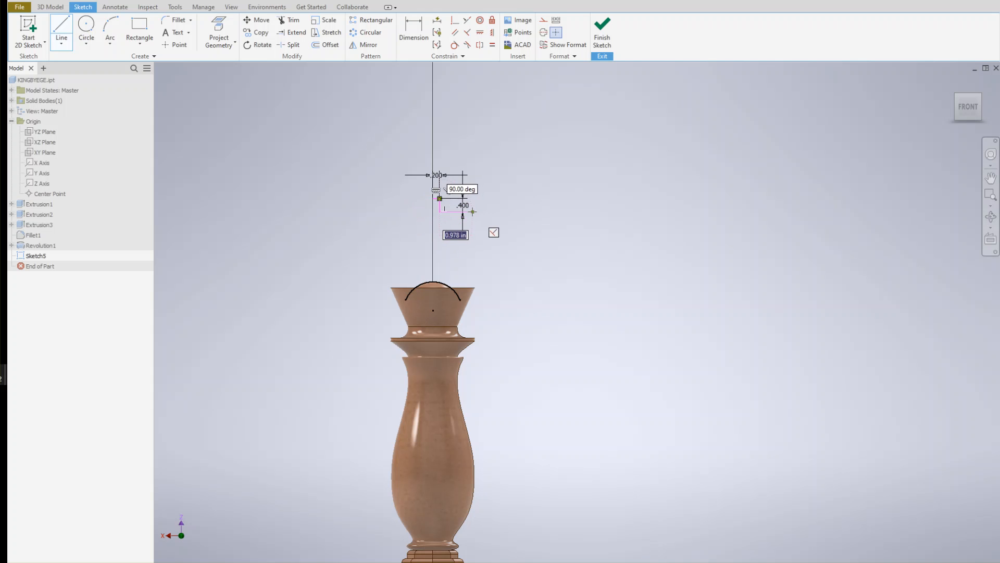
type(".")
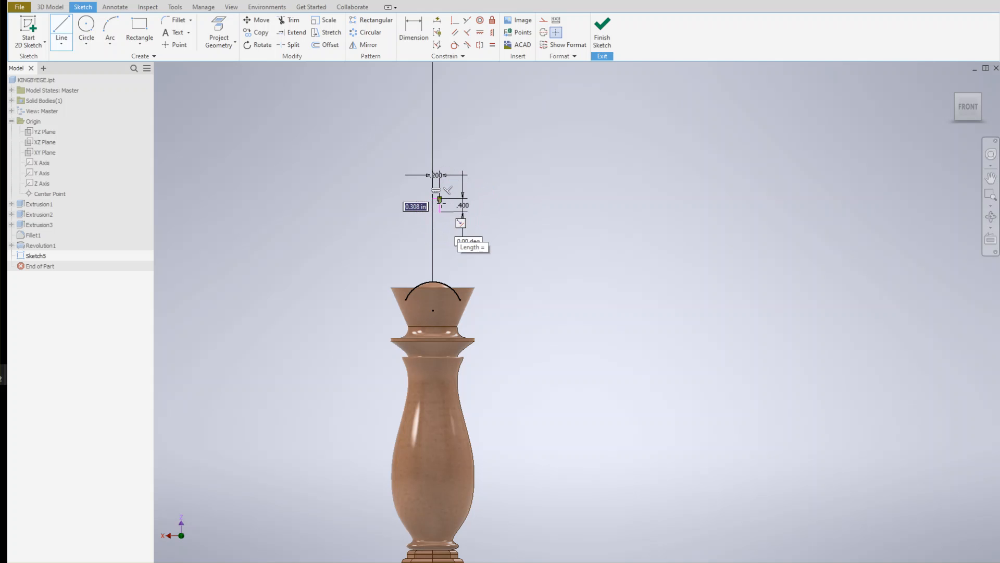
scroll(439, 200, "up", 3)
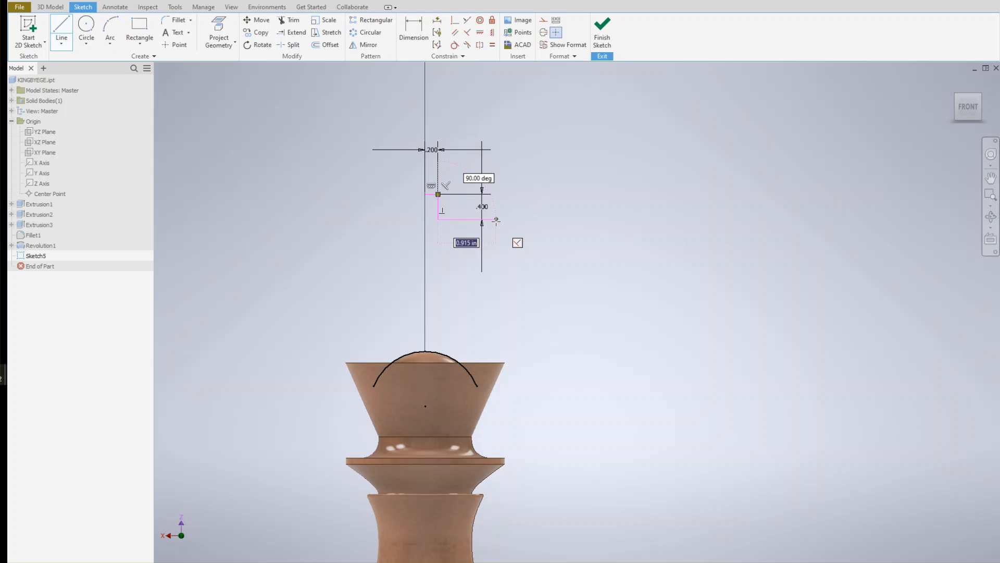
type(".")
type("413")
key("Return")
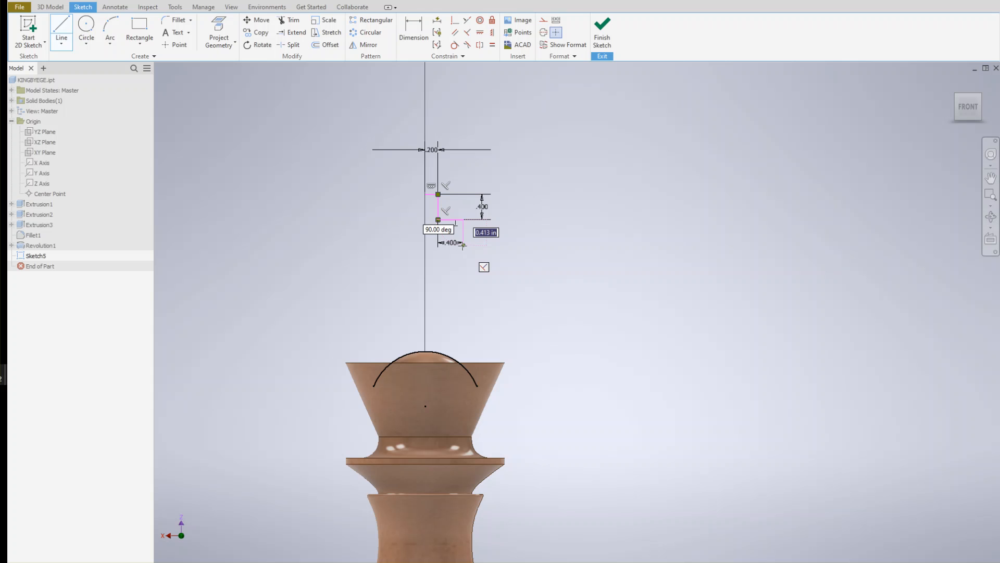
key("Escape")
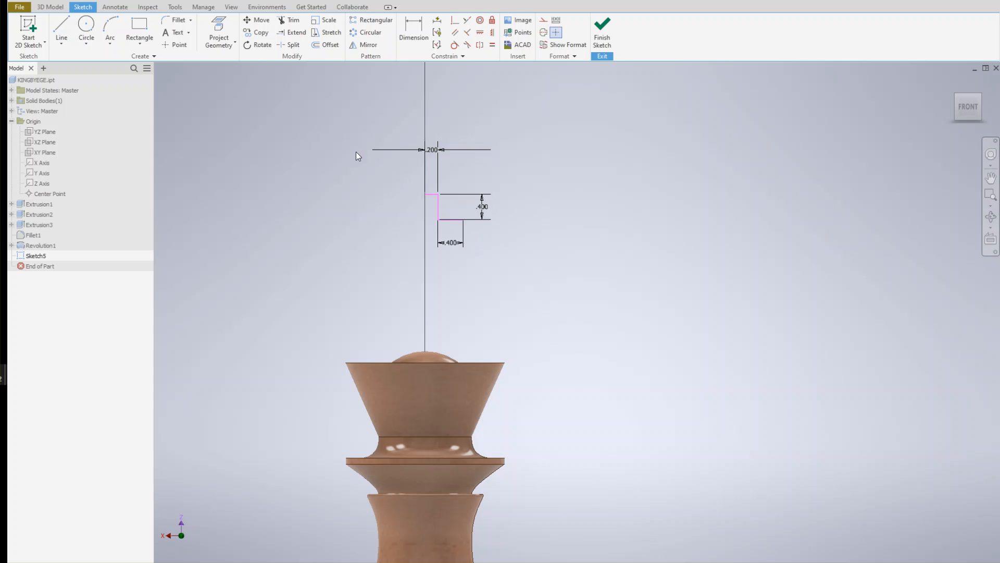
mouse_move(358, 133)
left_mouse_down()
mouse_move(458, 235)
mouse_move(509, 267)
left_mouse_up()
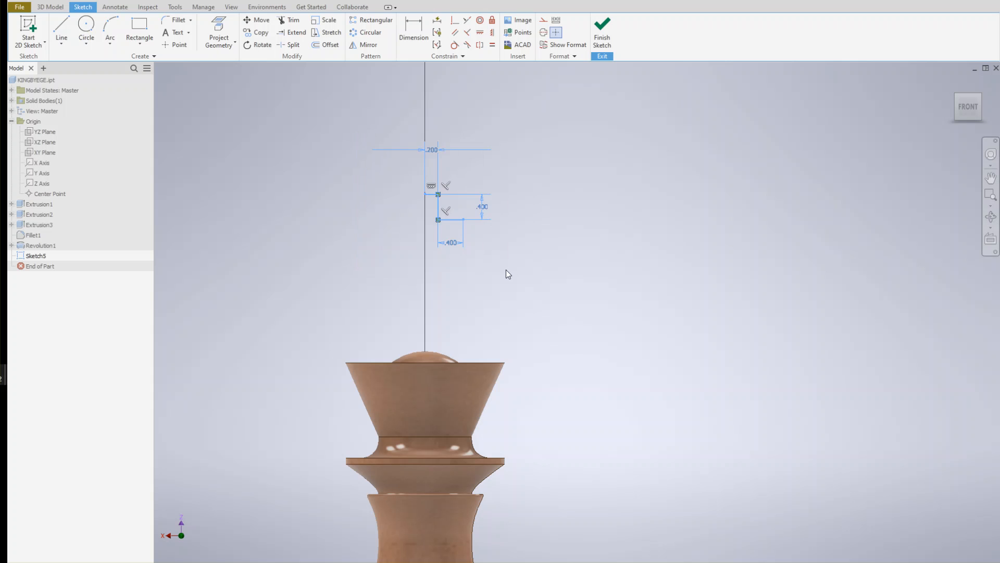
key("Delete")
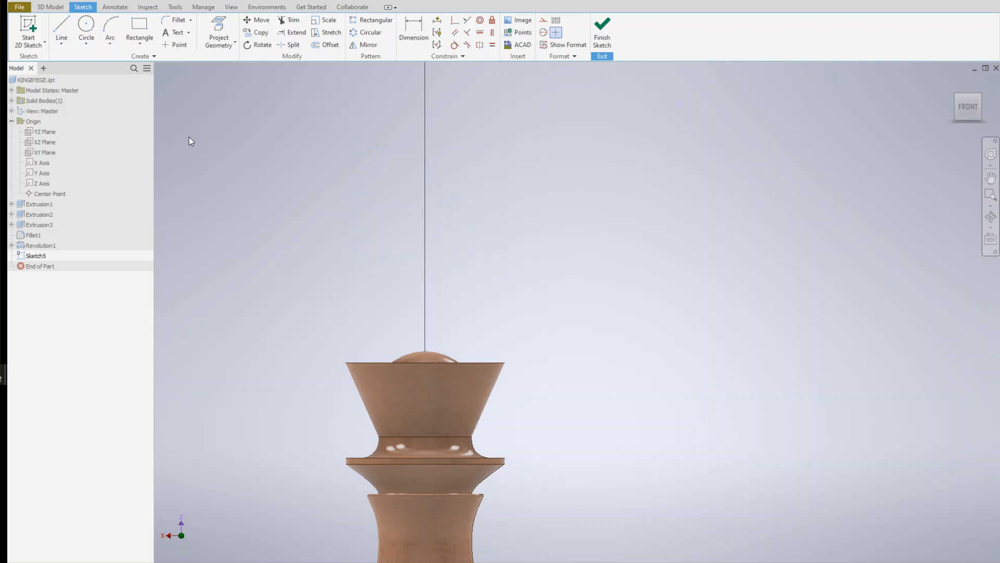
Draw a vertical line along the center axis from inside the crown upward, followed by a 0.3 in horizontal line outward from its upper end
left_click(62, 29)
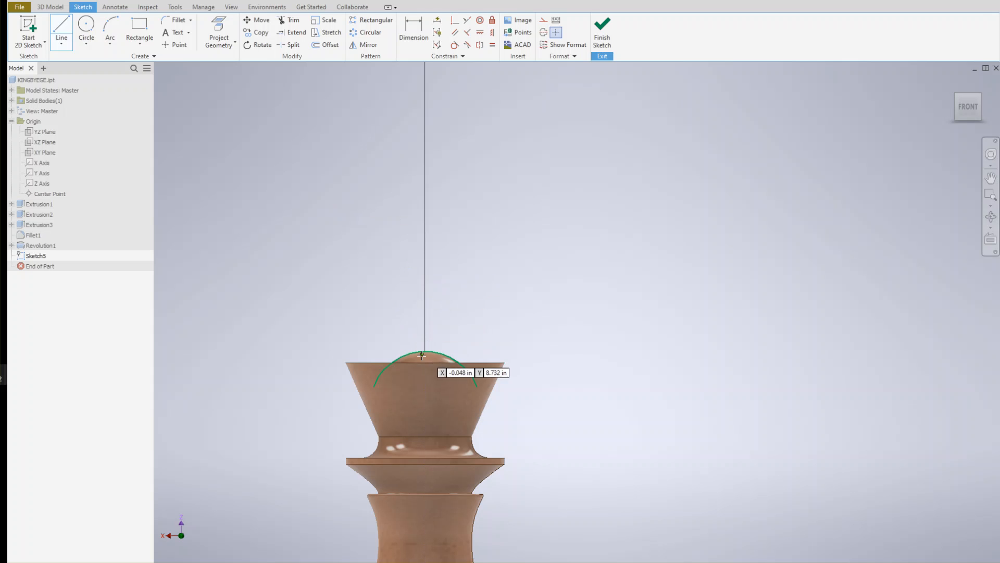
left_click(426, 374)
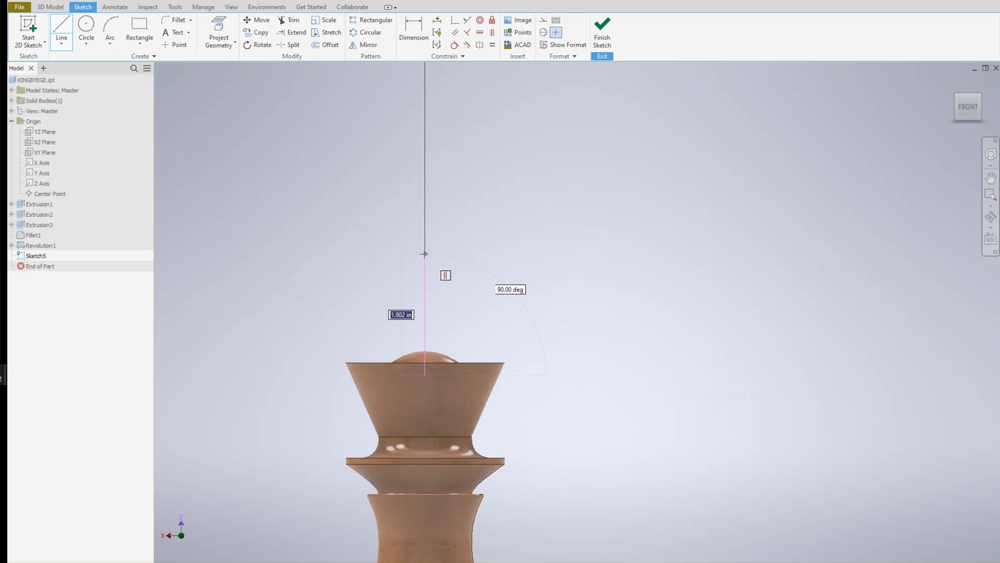
left_click(425, 219)
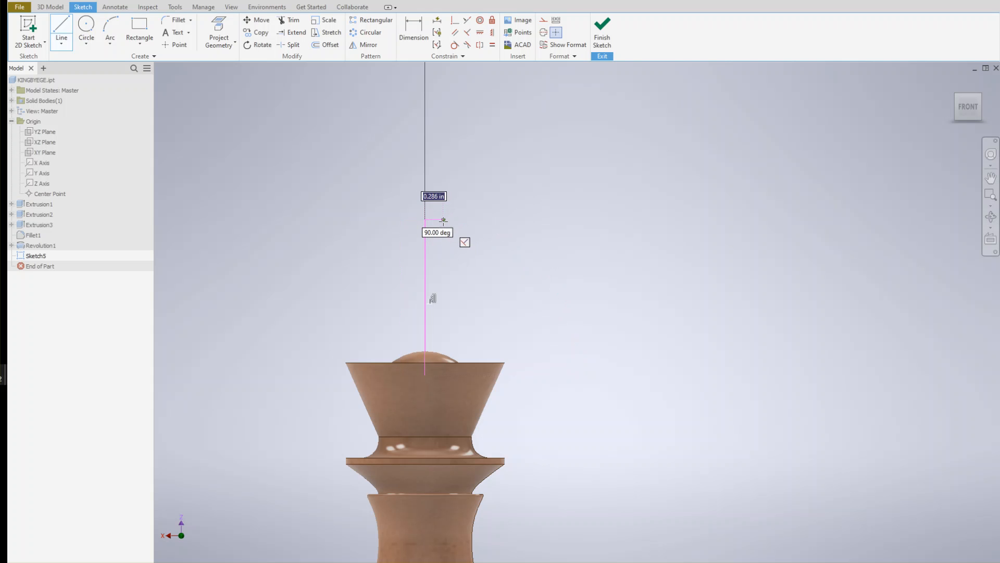
type(".3")
key("Return")
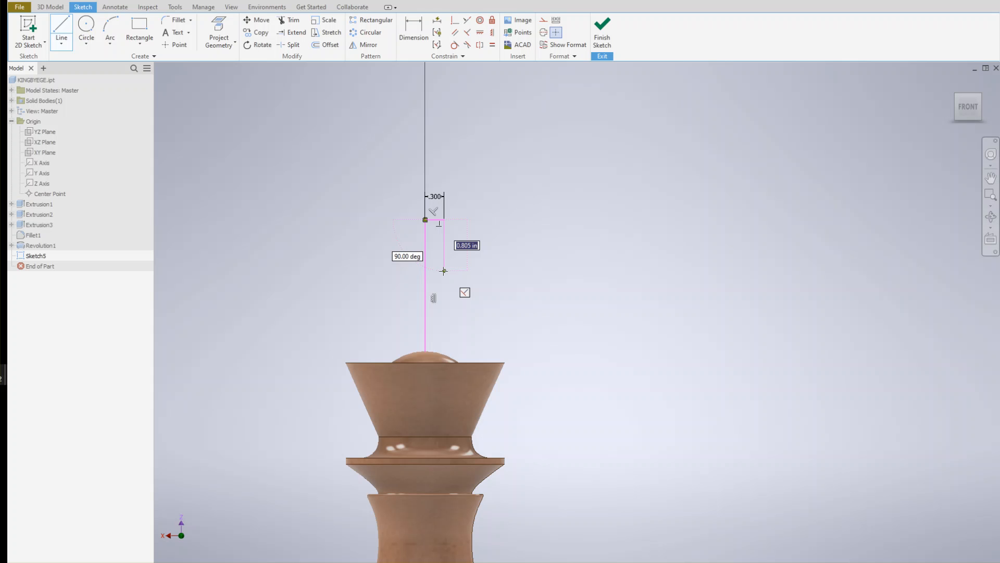
Continue the cross outline with a 1 in line downward, a 1 in line outward for the arm and a 0.6 in line down its end
left_click(444, 283)
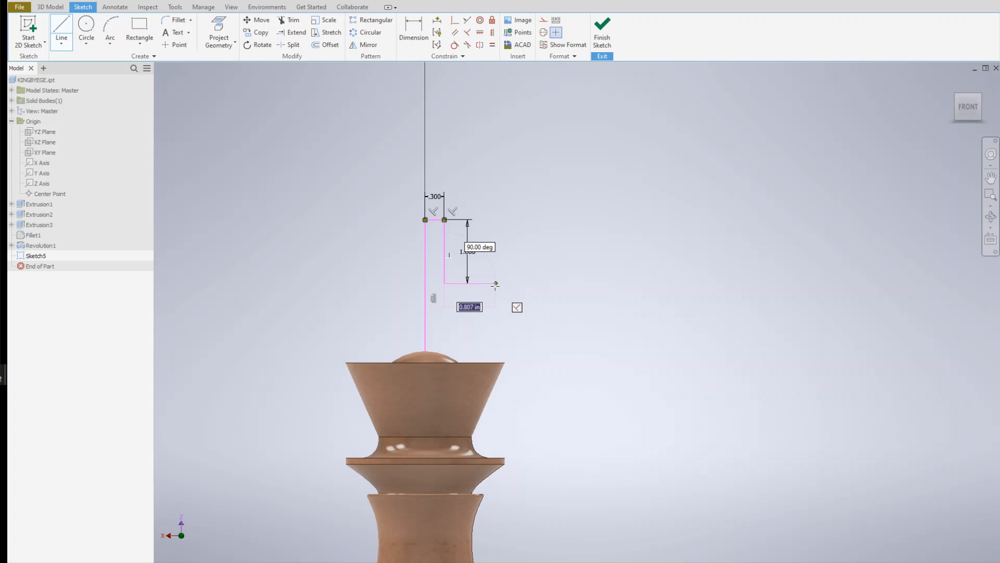
type("1")
key("Return")
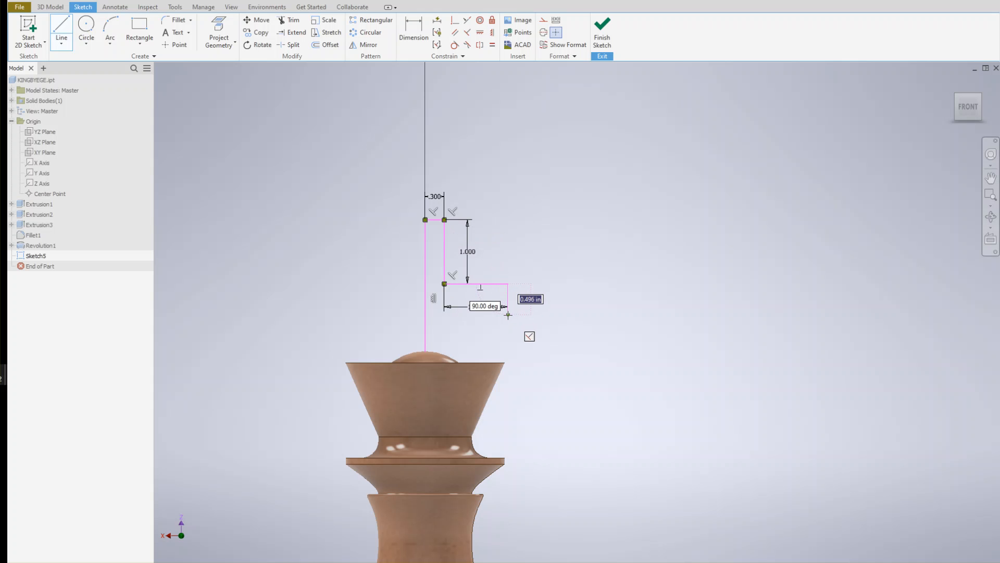
type(".6")
key("Return")
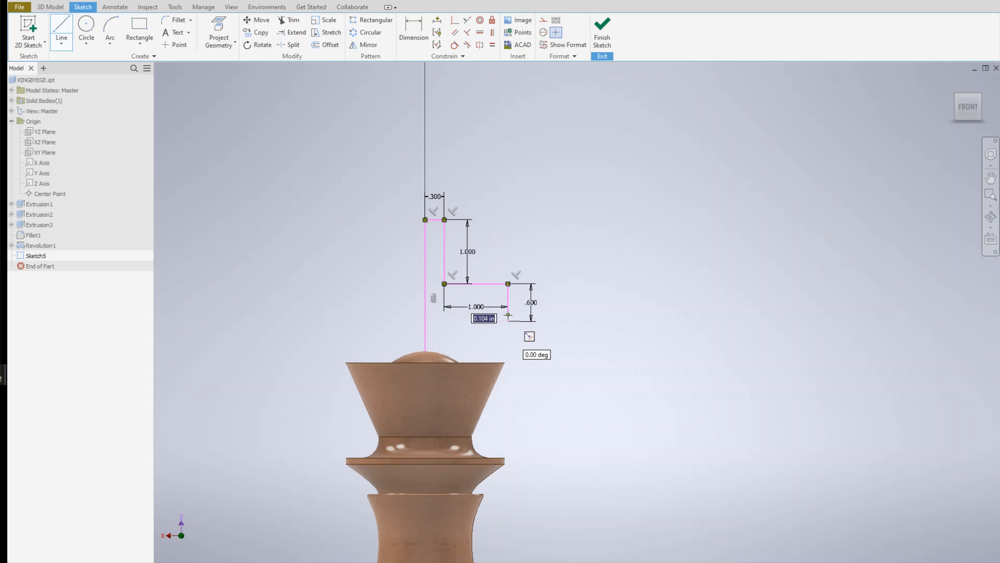
Bring the arm's lower edge back to the stem, extend the stem down into the crown and add a 0.6 in line across below the dome
left_click(444, 322)
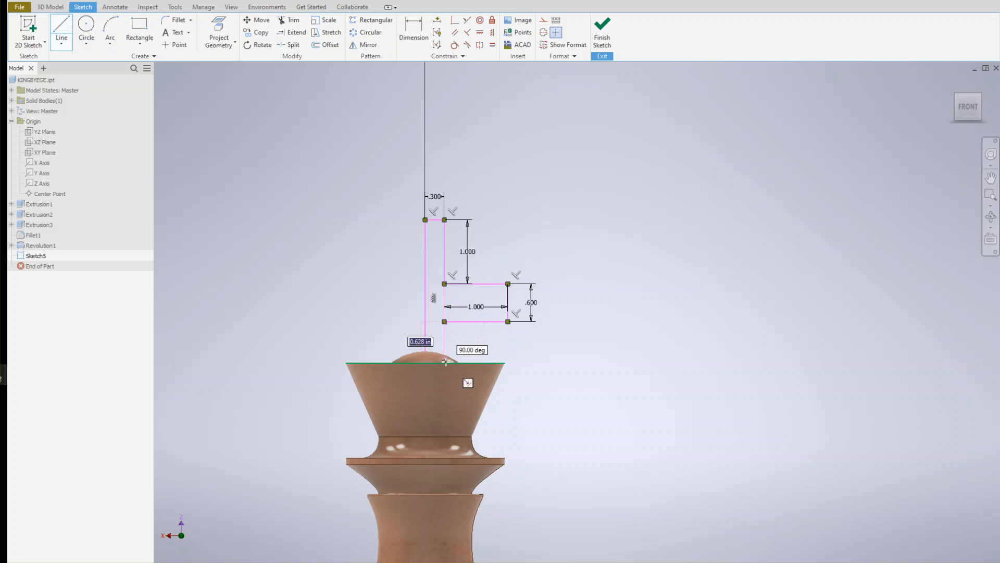
left_click(446, 391)
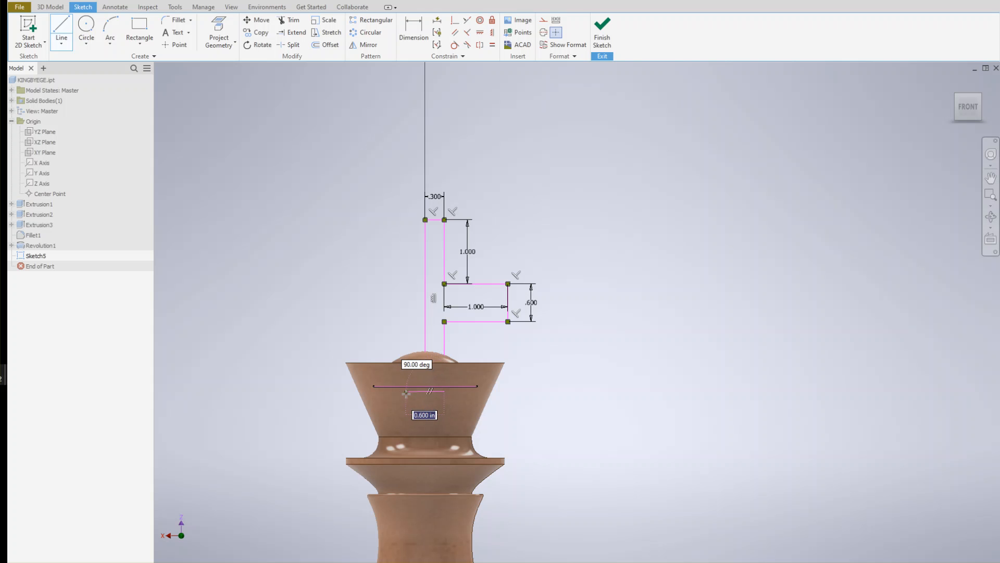
type(".6")
key("Return")
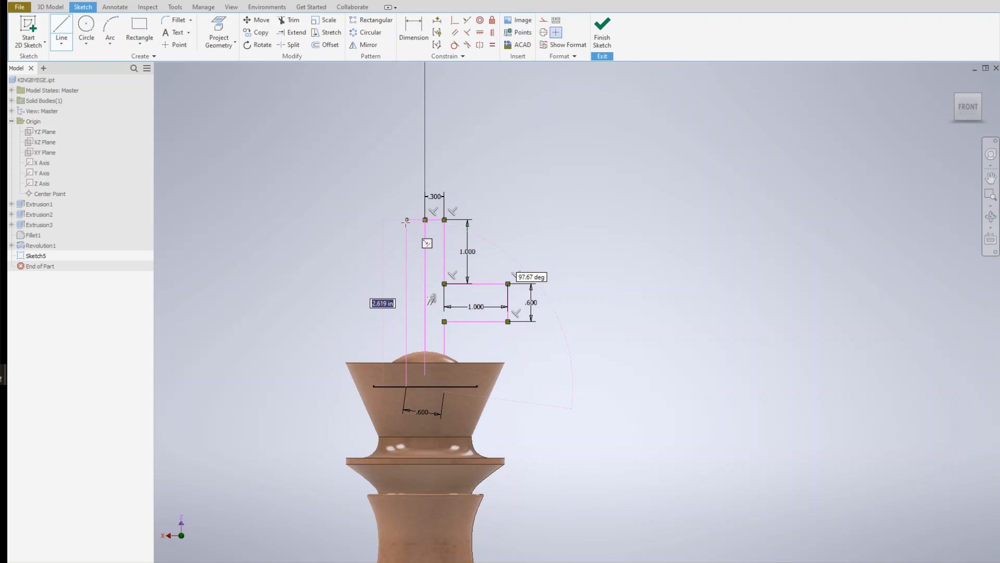
Draw the stem's other side up to the top level and close the outline with a horizontal line back to the center axis
left_click(406, 221)
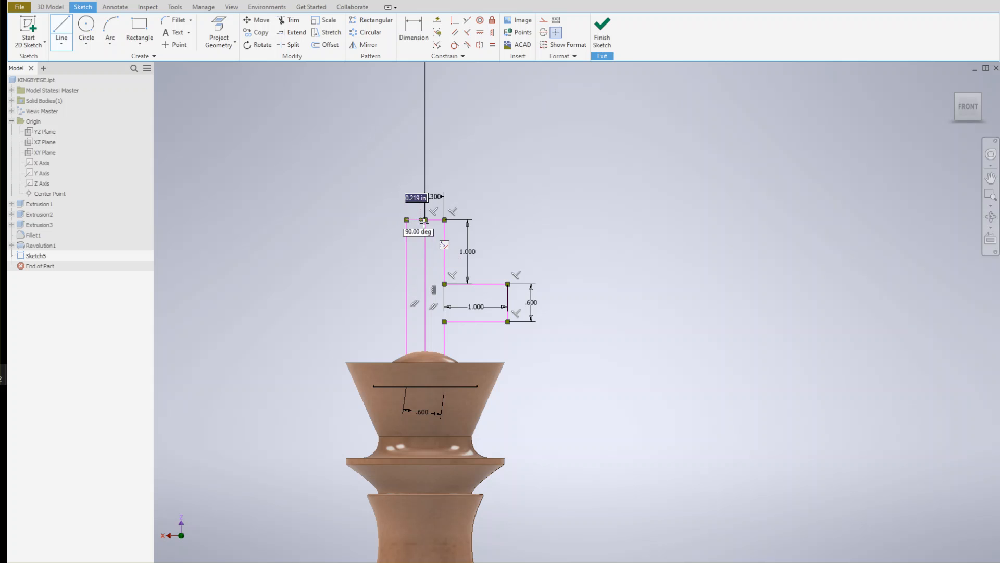
double_click(425, 219)
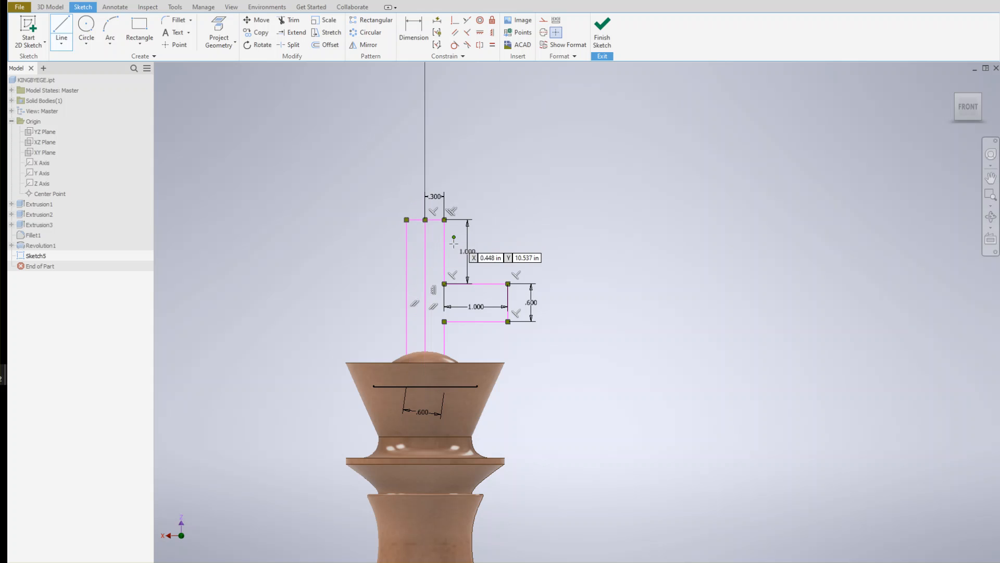
key("Escape")
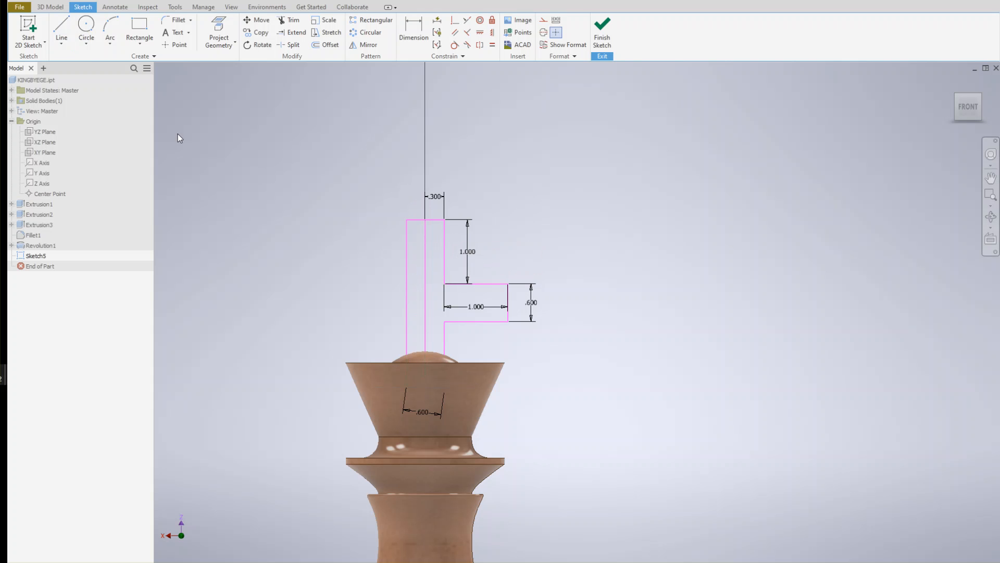
Draw a 1 in by 0.6 in rectangle against the stem's open side as the opposite arm, level with the existing arm
left_click(140, 31)
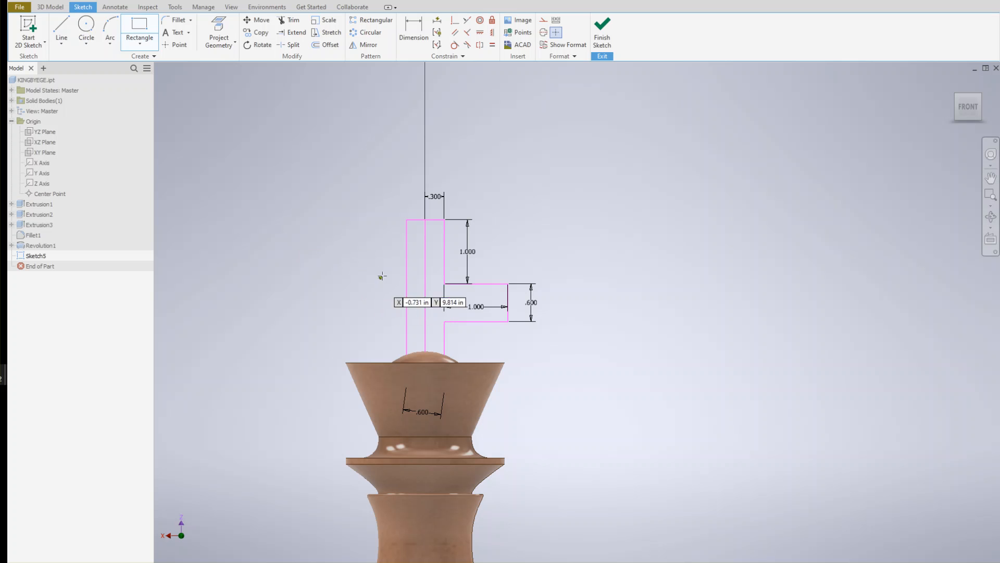
left_click(406, 284)
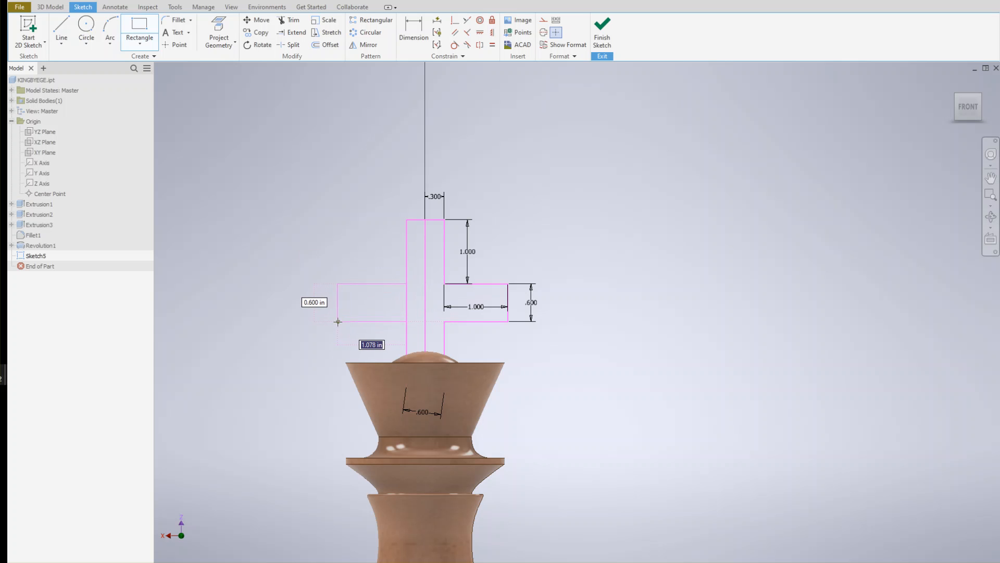
type("1")
key("Tab")
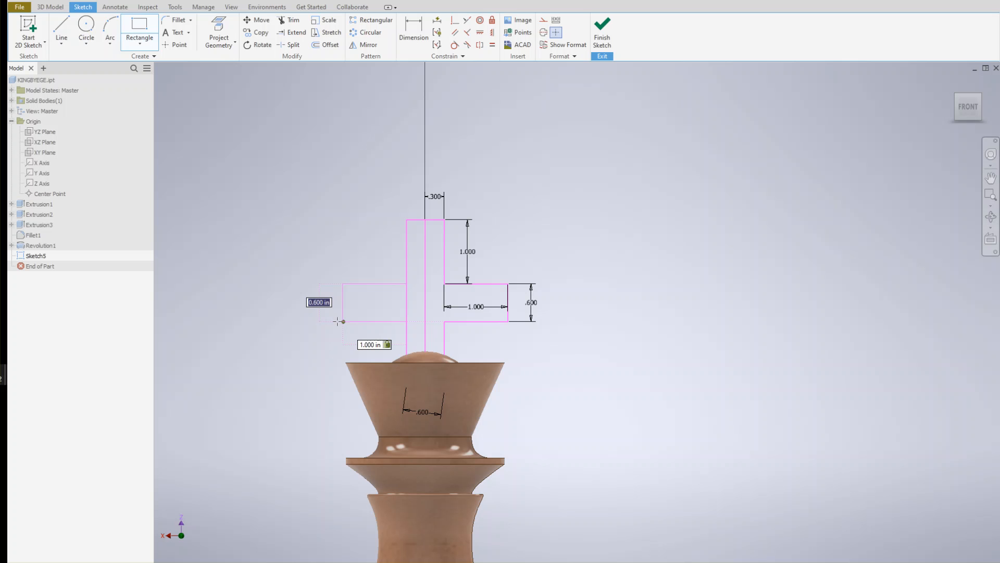
key("Return")
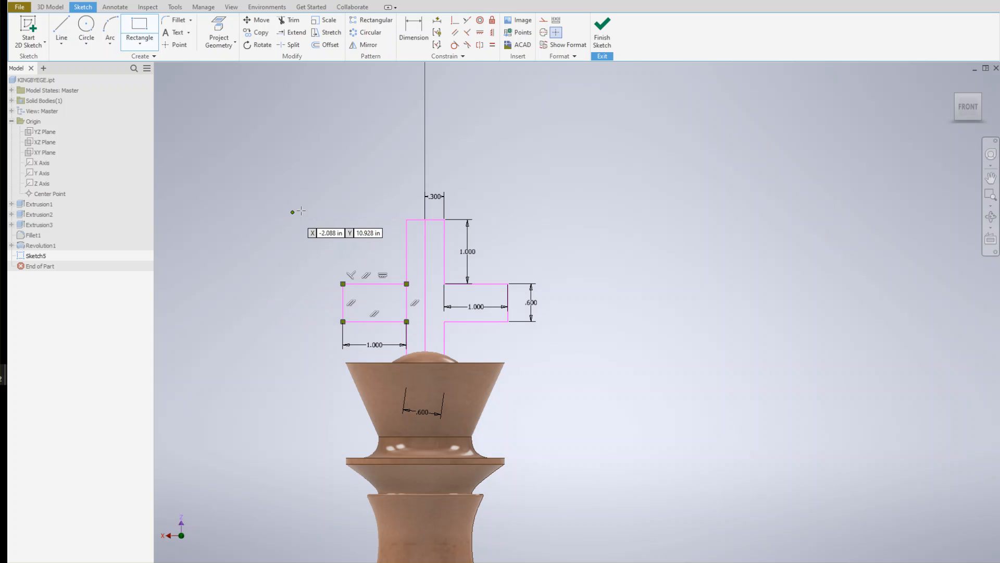
key("Escape")
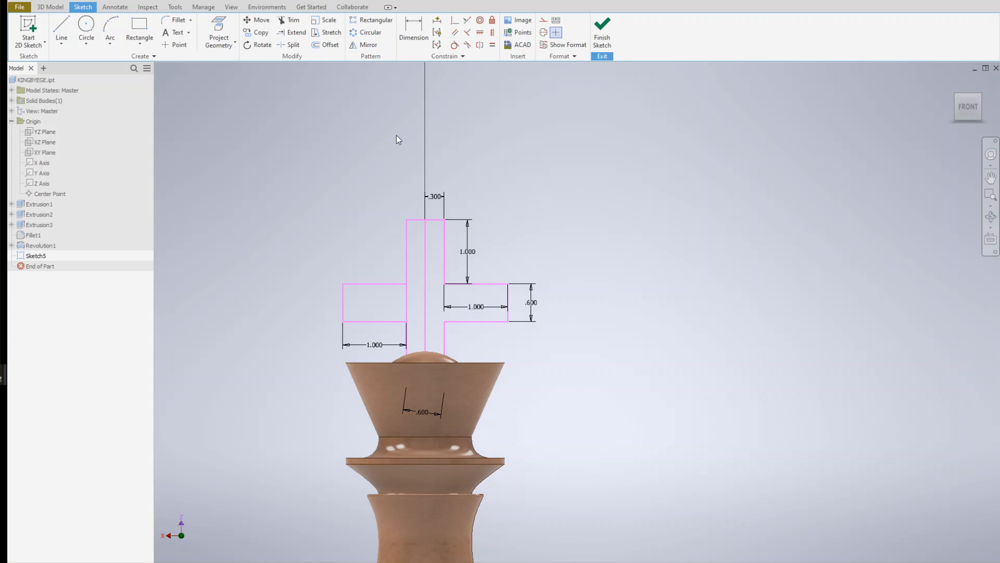
Move the whole cross sketch straight up along the center axis, using the midpoint of its top edge as base point
scroll(328, 157, "up", 2)
scroll(338, 156, "down", 3)
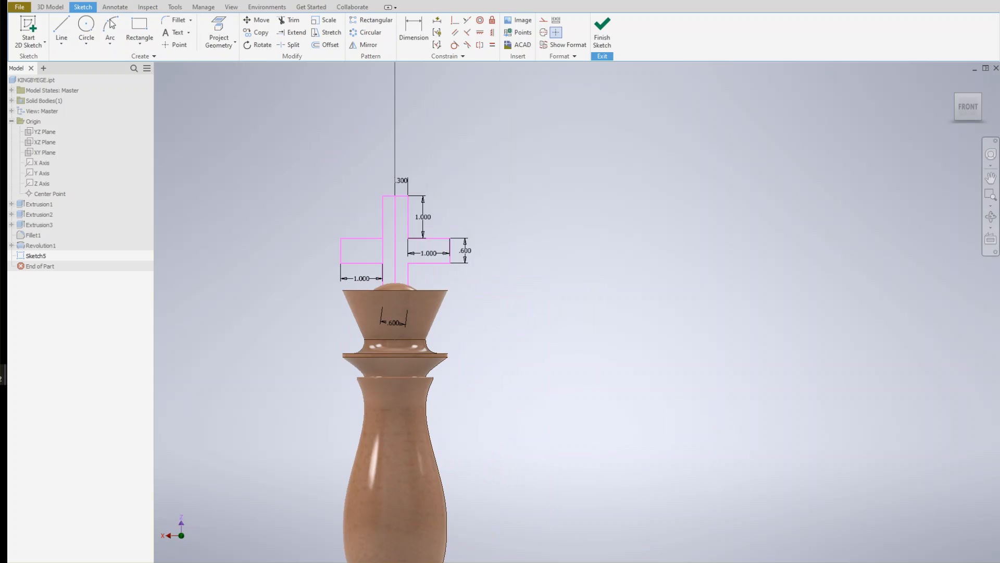
left_click(256, 20)
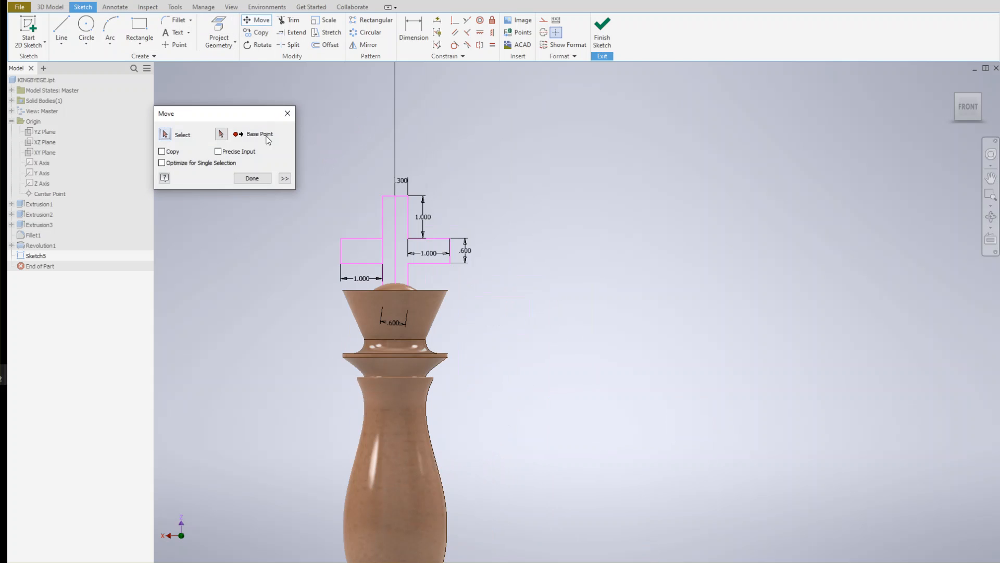
mouse_move(319, 149)
left_mouse_down()
mouse_move(442, 339)
mouse_move(503, 404)
left_mouse_up()
left_click(221, 135)
left_click(395, 196)
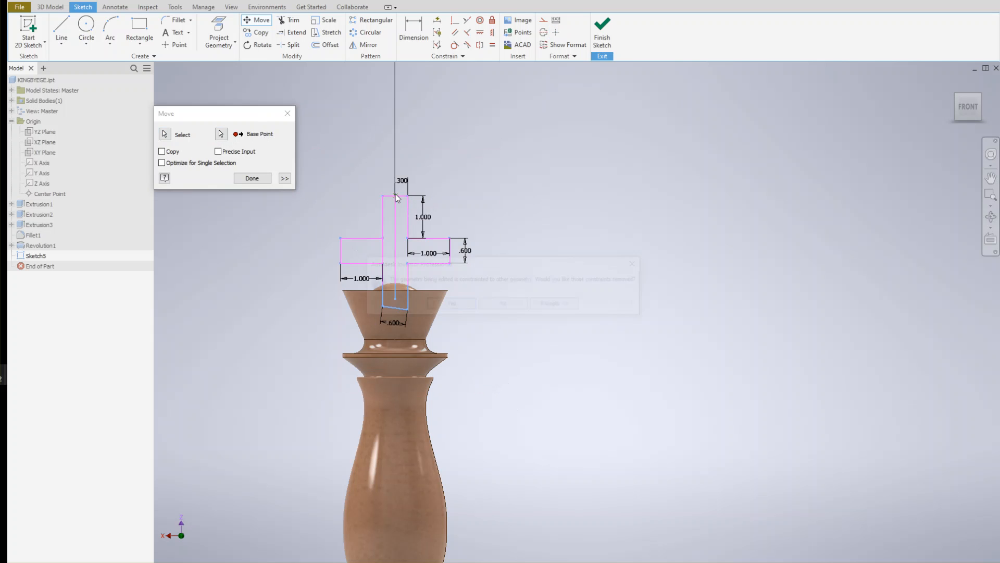
left_click(447, 304)
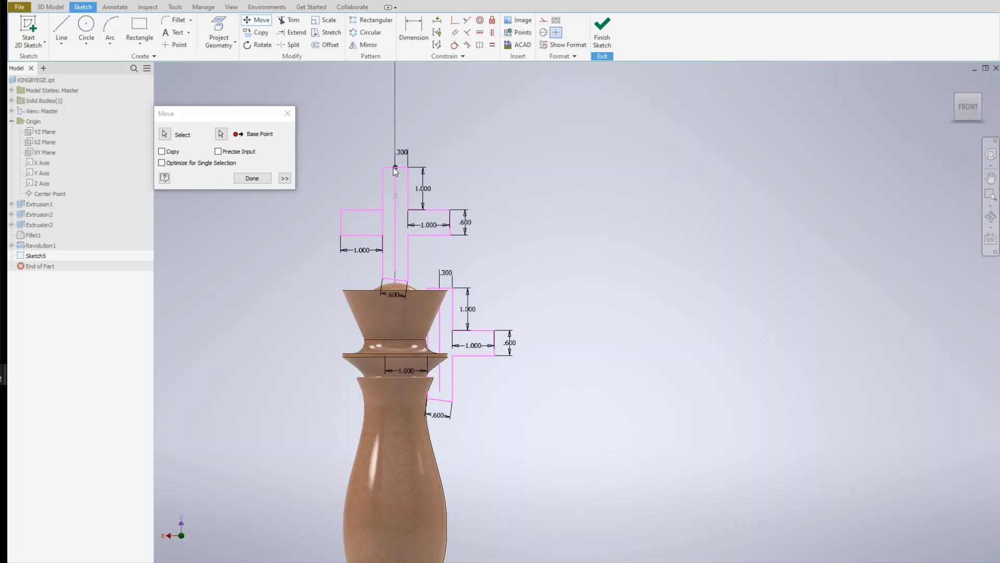
left_click(395, 167)
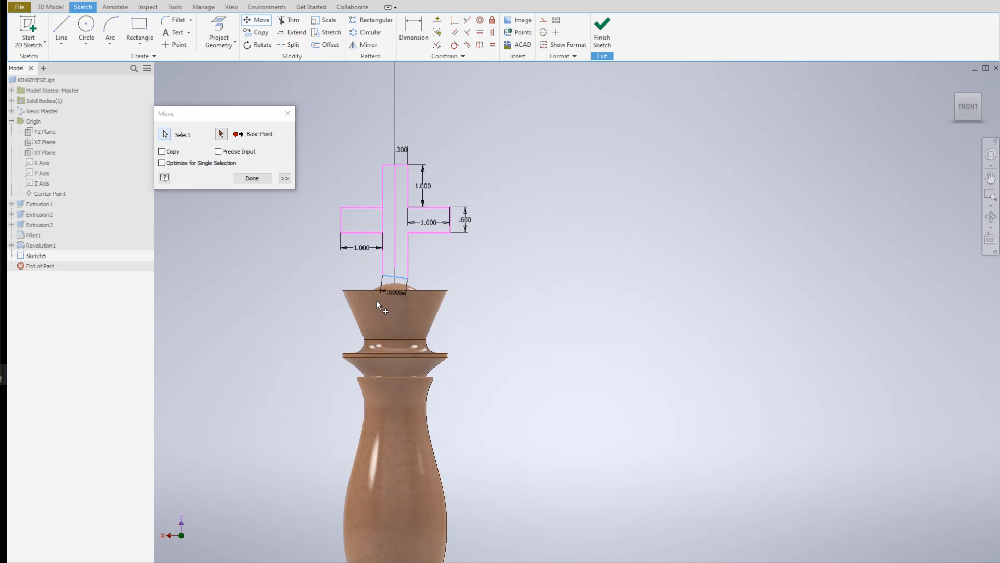
left_click(250, 181)
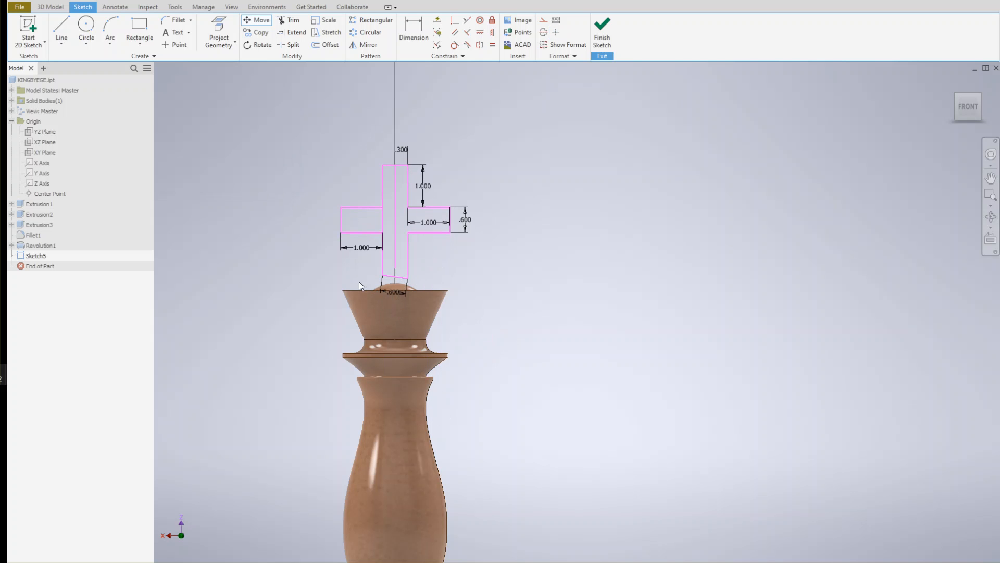
Pull the stem's slanted lower line down below the dome so the stem reaches into the crown
left_click(393, 279)
left_click(385, 297)
left_click_drag(389, 278, 386, 289)
left_click_drag(395, 290, 395, 323)
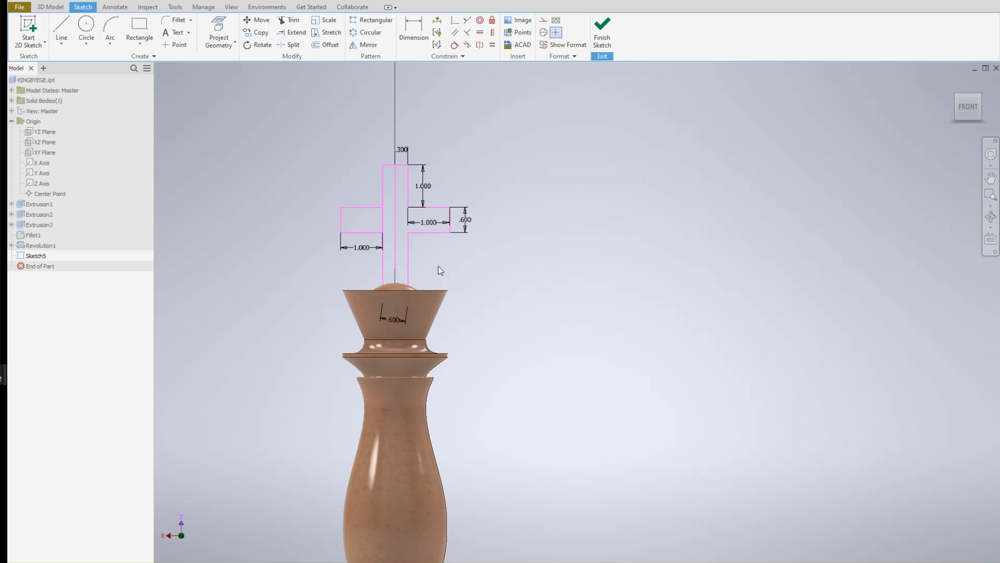
Try to trim the stem edge that separates the rectangular arm from the stem
left_click(290, 20)
left_click(382, 220)
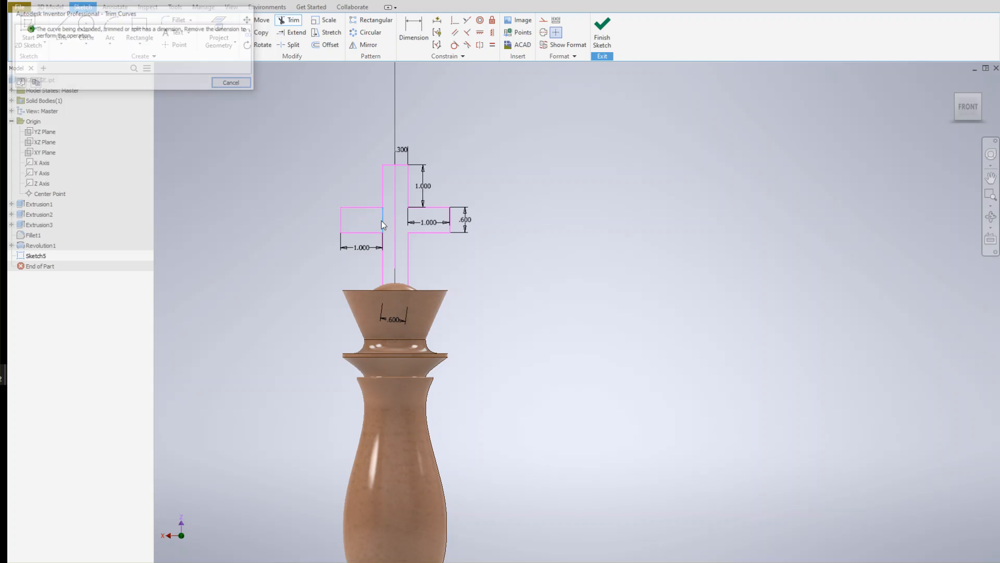
left_click(233, 83)
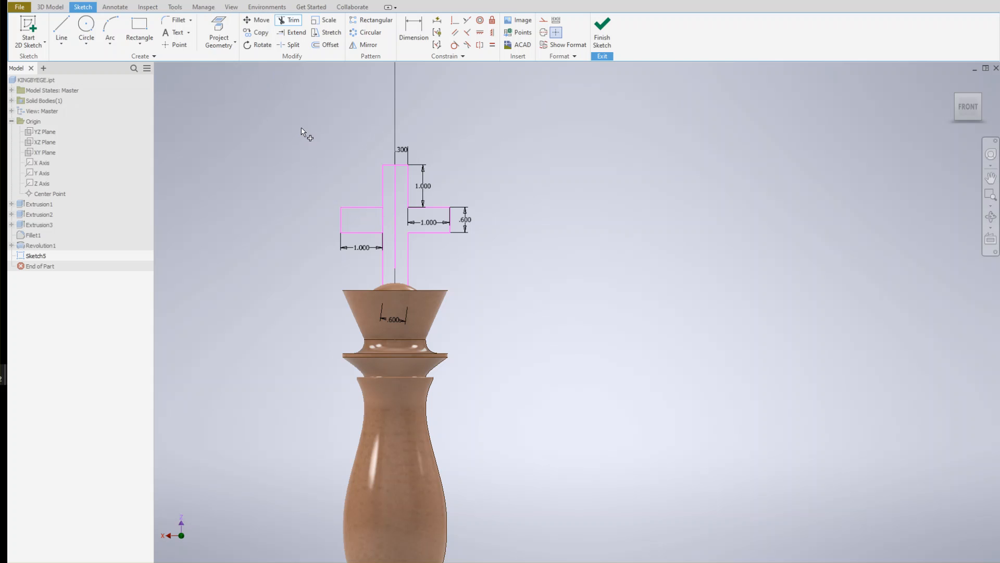
left_click(282, 20)
left_click(383, 220)
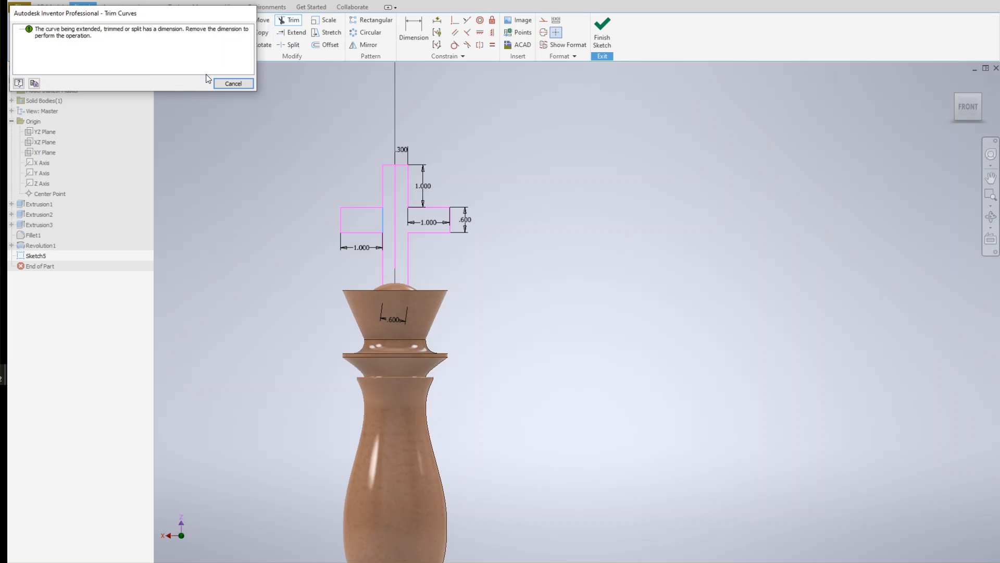
left_click(226, 84)
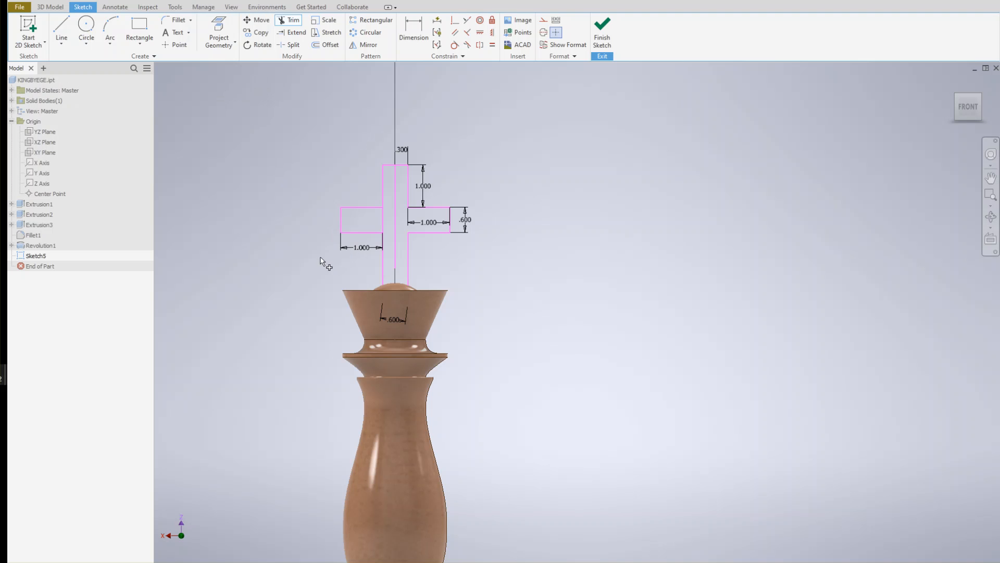
Delete the 1 in length dimensions of both cross arms
key("Escape")
left_click(344, 255)
key("Delete")
left_click(415, 223)
key("Delete")
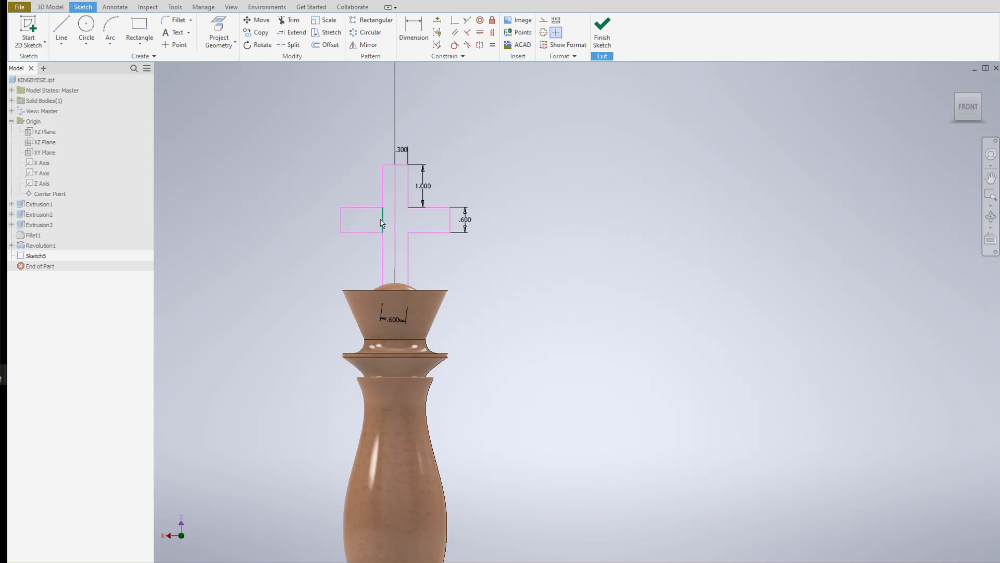
Remove the stem edge crossing the rectangular arm and the vertical center line, leaving a single cross outline
key("Delete")
key("x")
key("Escape")
left_click(395, 221)
key("Delete")
Finish the cross sketch
scroll(491, 242, "down", 2)
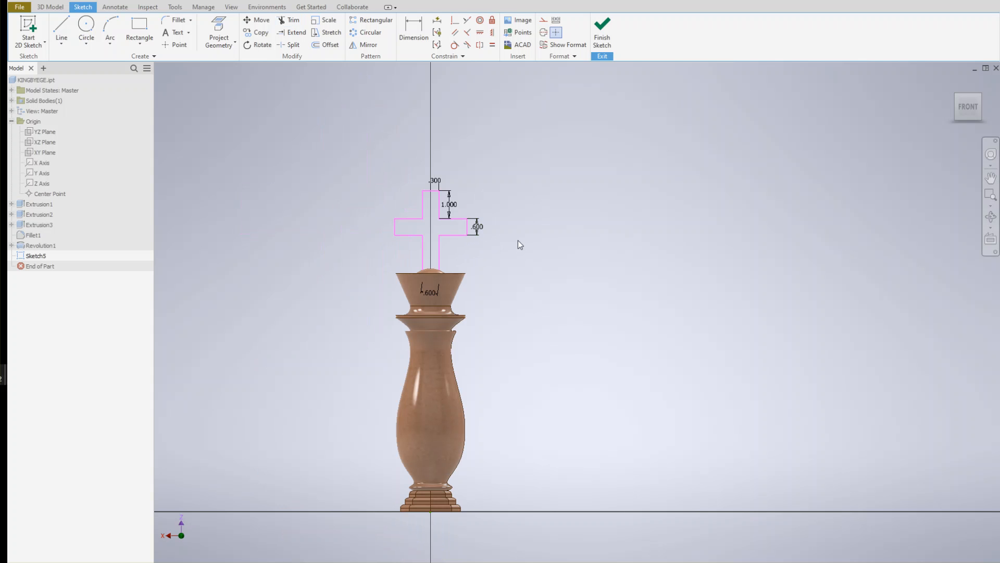
scroll(511, 253, "down", 1)
scroll(568, 241, "down", 2)
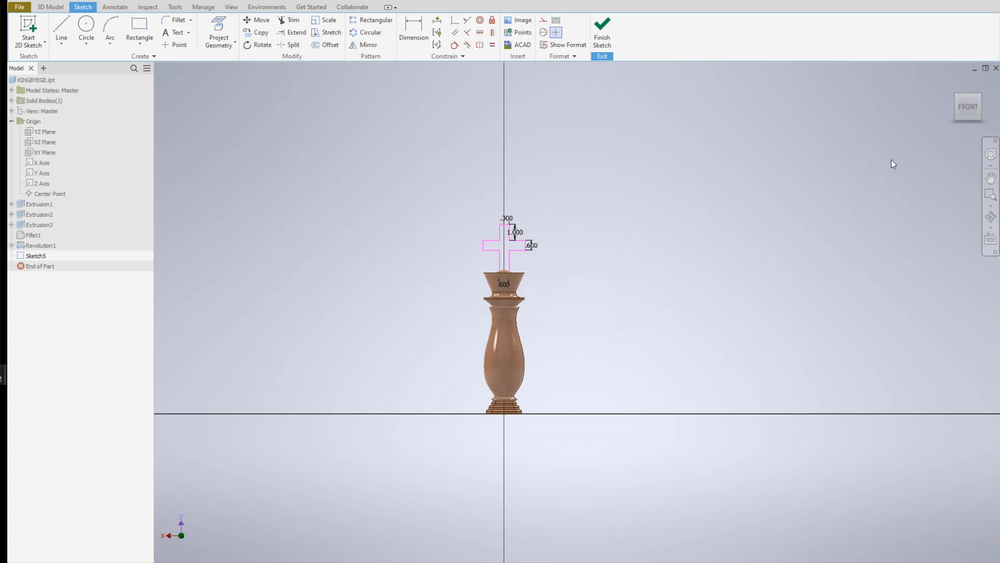
left_click_drag(978, 102, 969, 111)
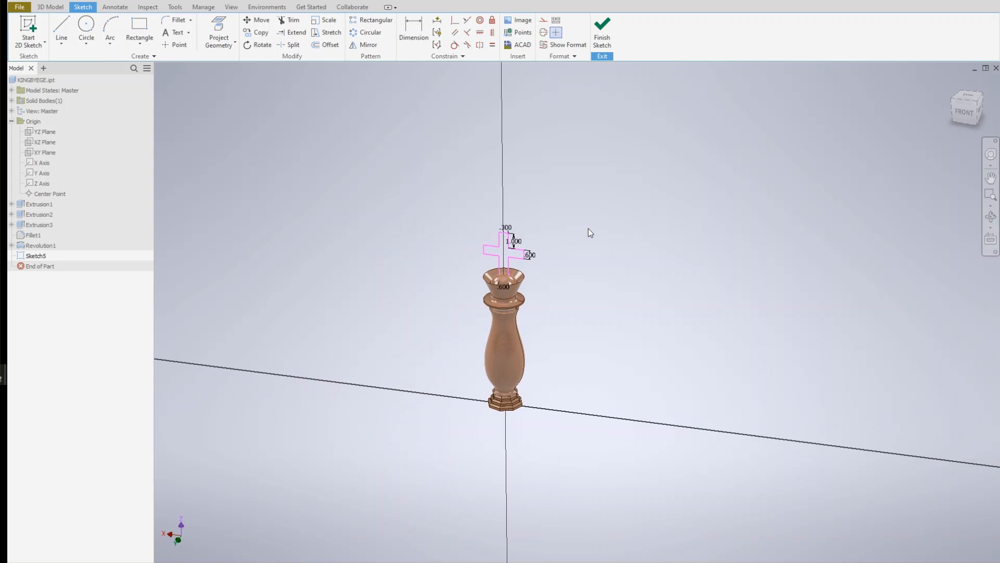
scroll(586, 227, "down", 3)
scroll(445, 280, "up", 2)
scroll(443, 279, "down", 2)
scroll(435, 280, "up", 3)
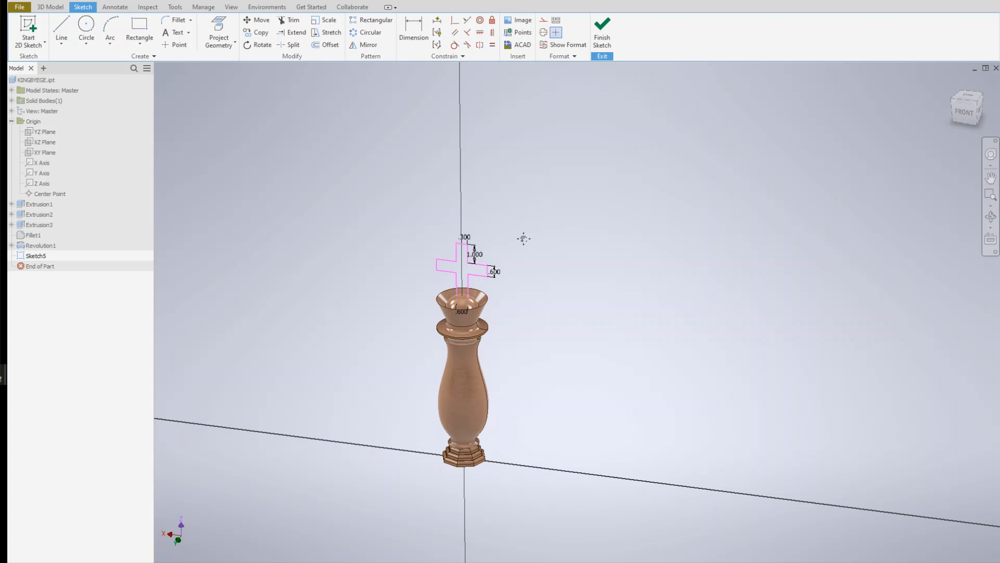
middle_click_drag(523, 238, 492, 279)
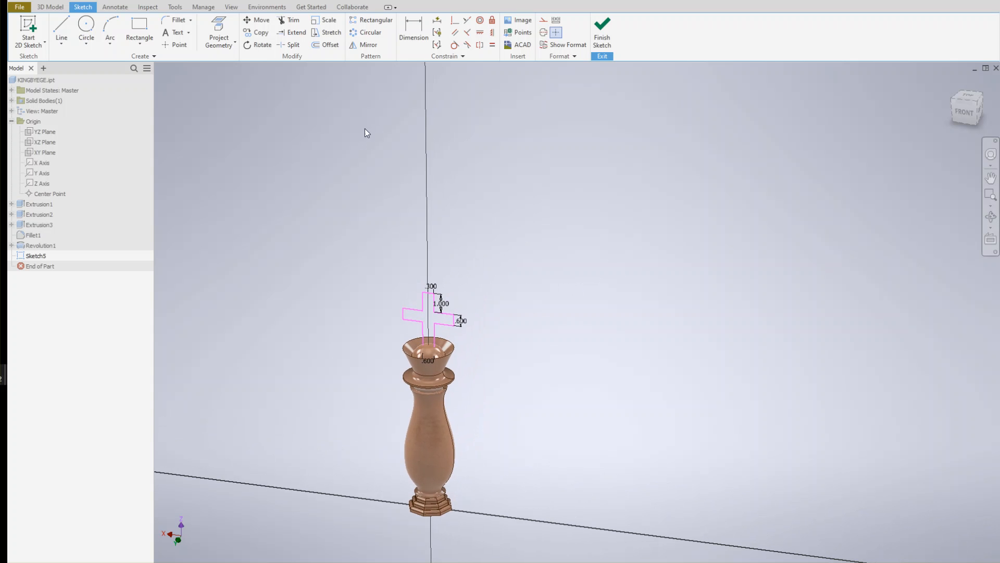
left_click(603, 40)
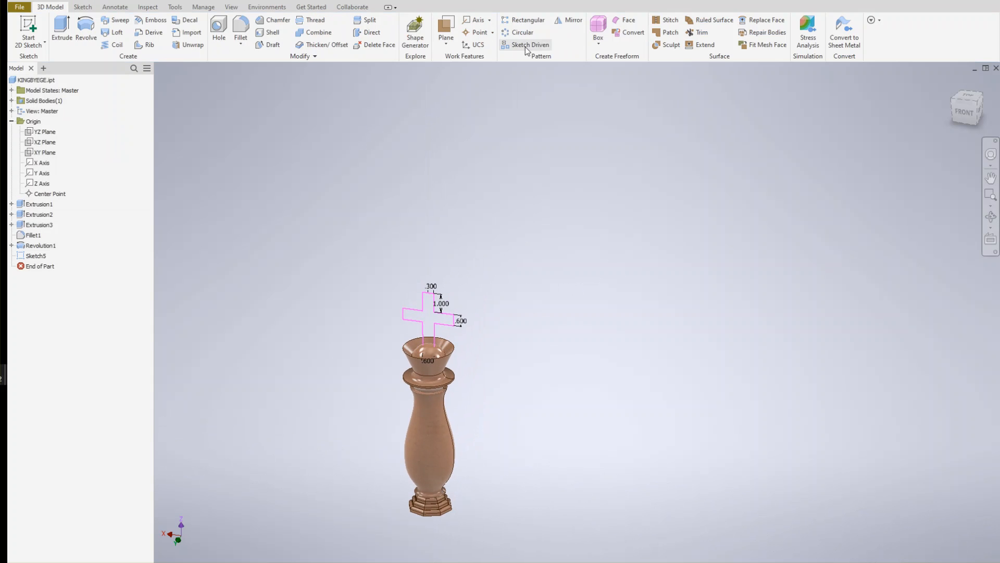
Extrude the cross profile symmetrically about the sketch plane by 0.6 in, joined to the body
left_click(61, 38)
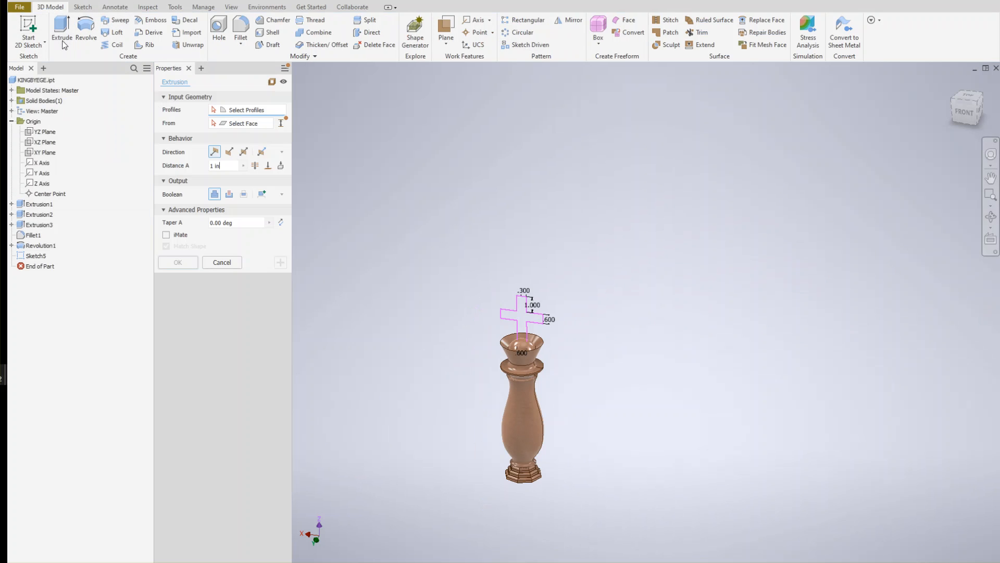
left_click(244, 151)
left_click(522, 315)
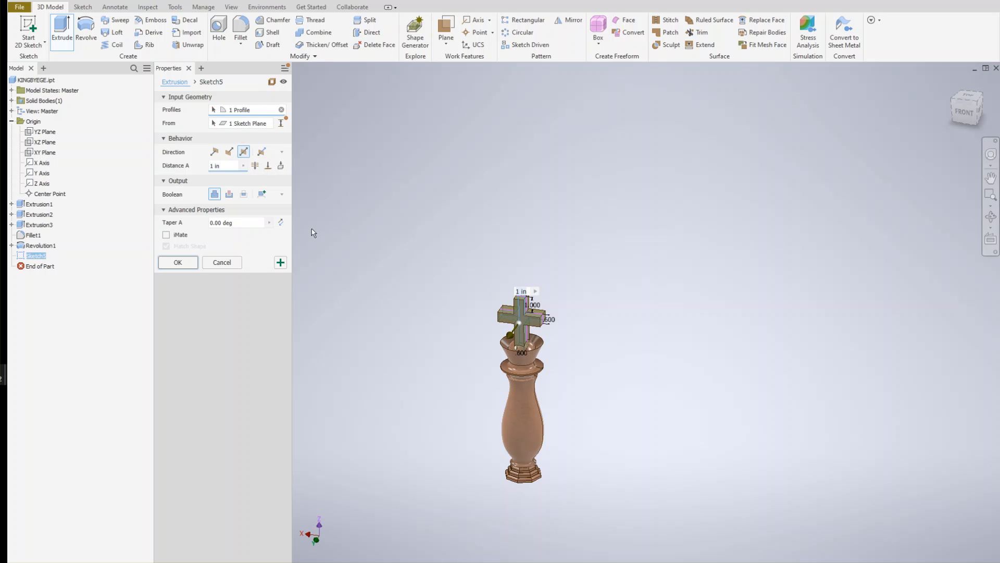
left_click_drag(224, 167, 185, 166)
type(".6")
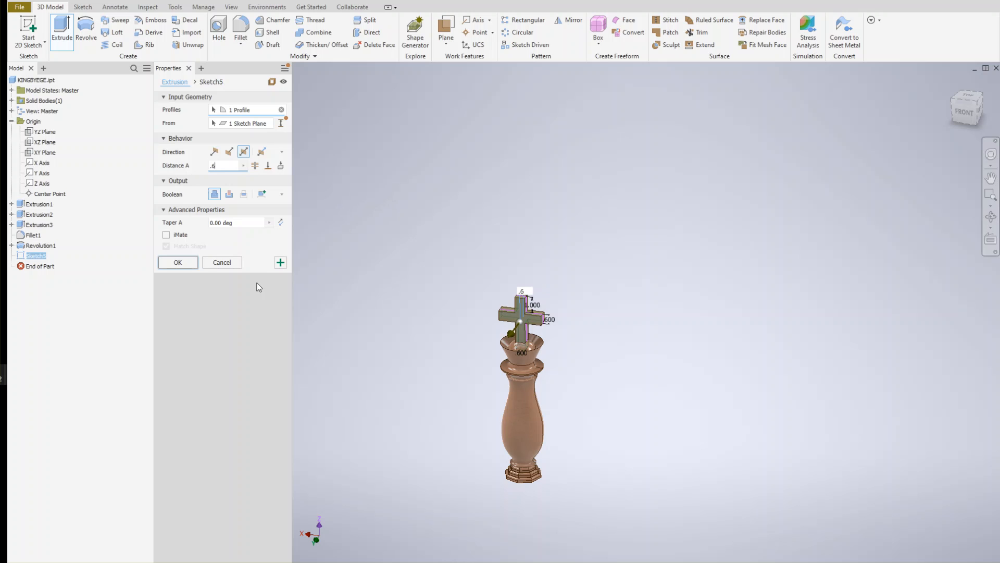
left_click(177, 263)
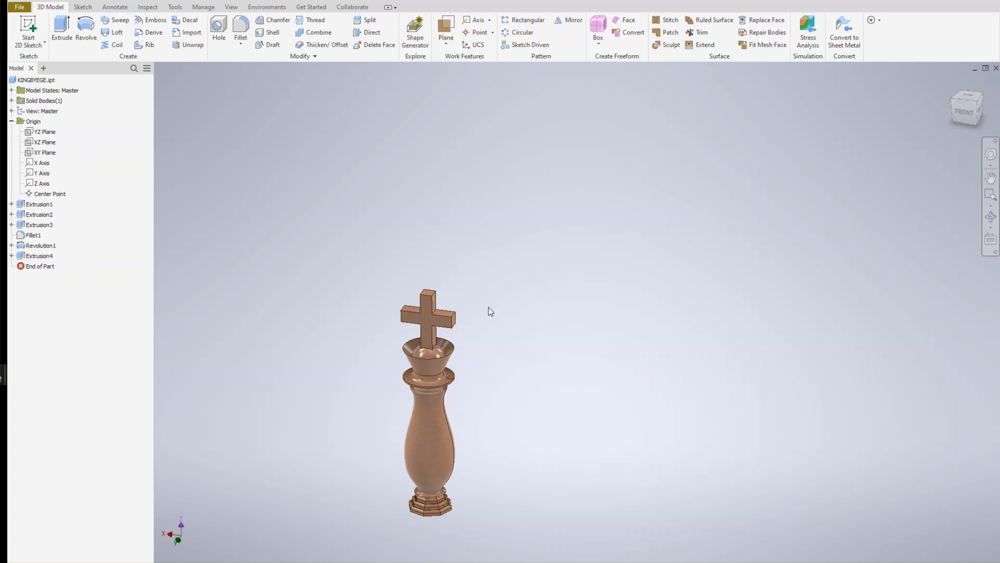
Start a 0.1 in constant-radius fillet on the top and both vertical front-face edges of the cross's upper arm
scroll(488, 312, "up", 2)
scroll(453, 305, "up", 2)
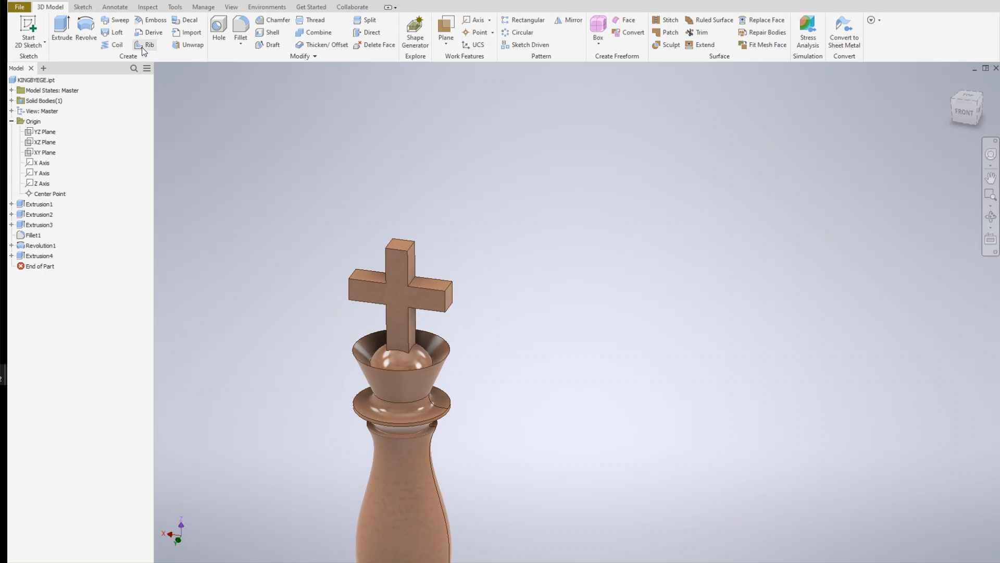
left_click(240, 30)
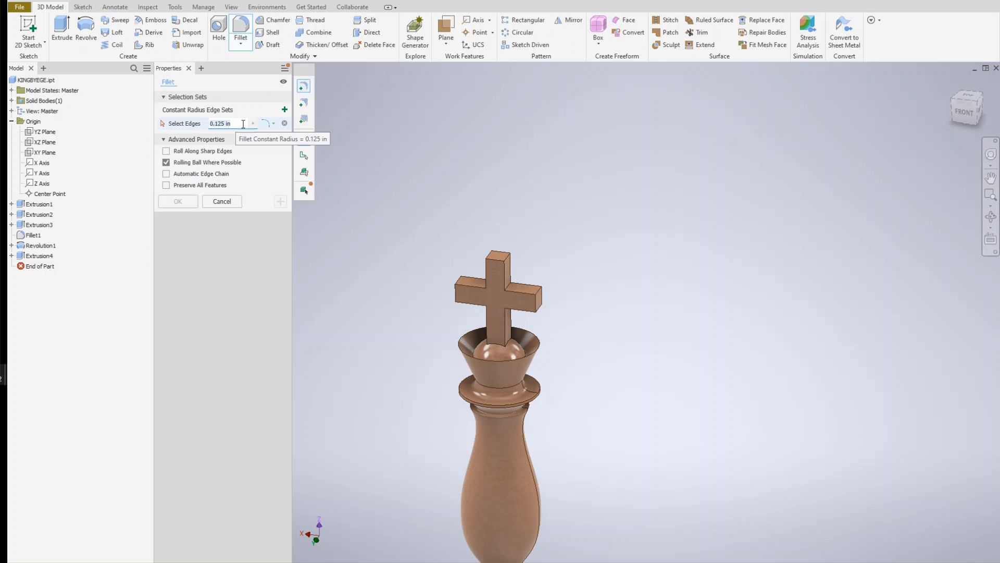
type(".1")
left_click(495, 260)
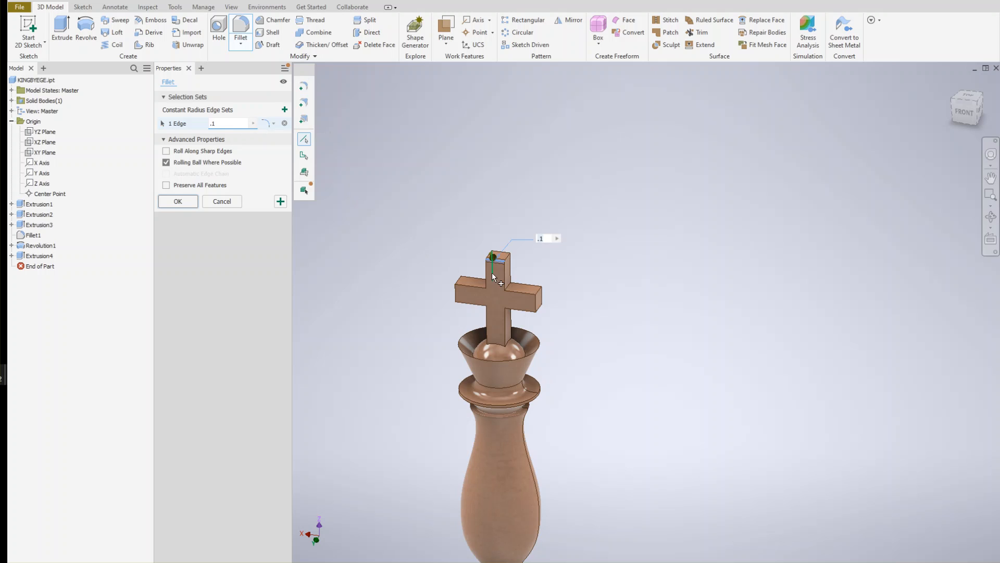
scroll(503, 274, "up", 2)
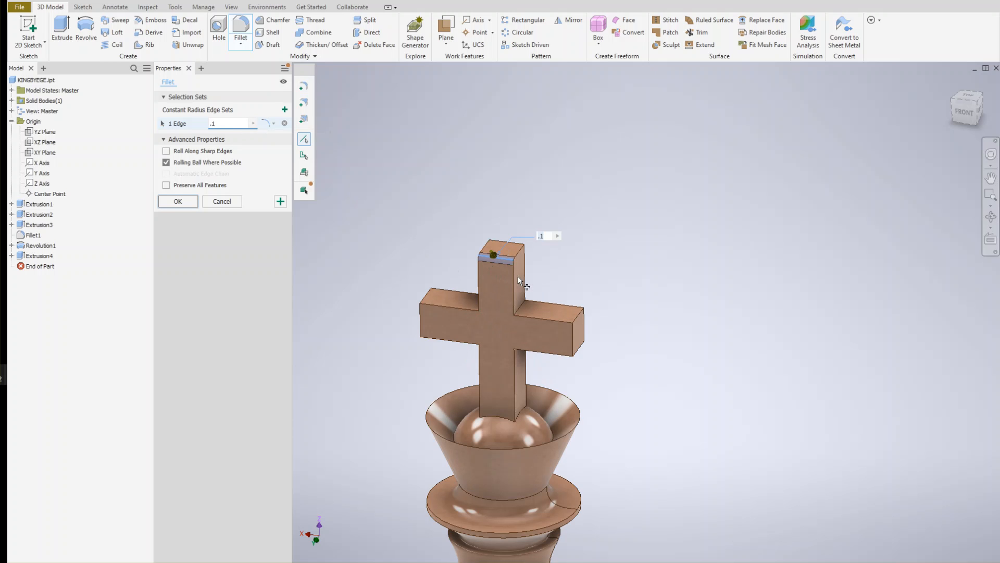
left_click(514, 278)
left_click(479, 286)
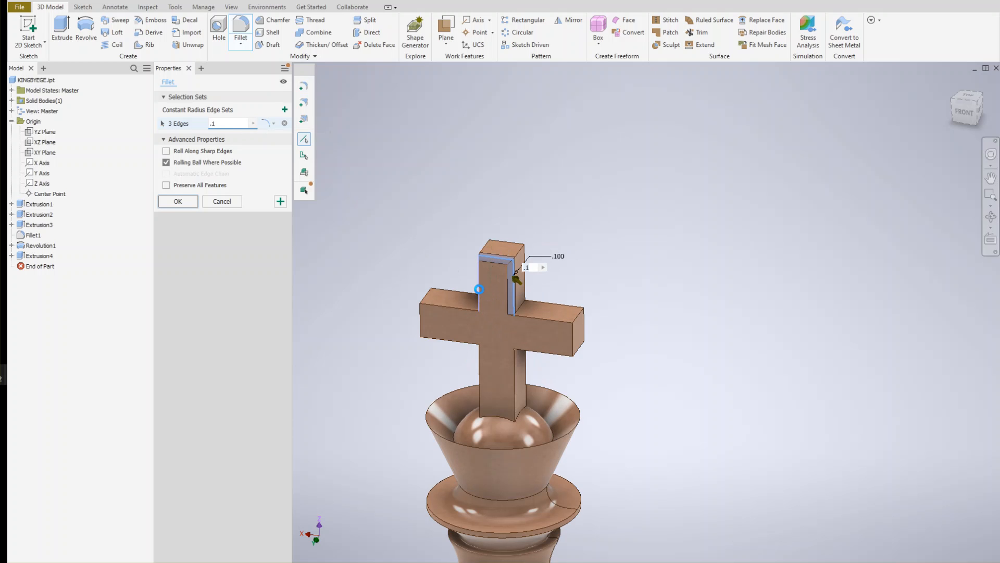
Add the remaining front-face edges along both side arms and the lower stem of the cross to the 0.1 in fillet
left_click(460, 308)
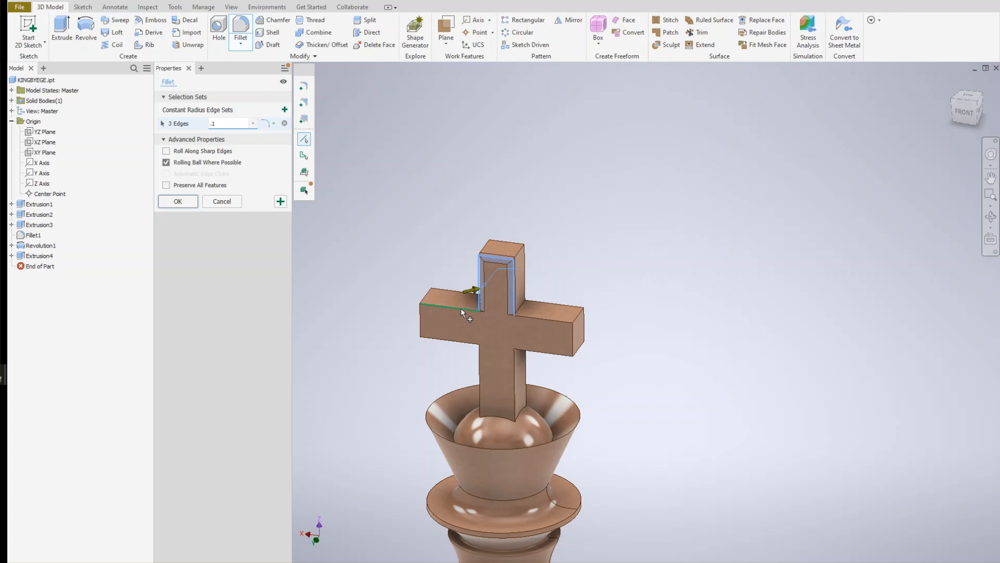
left_click(420, 321)
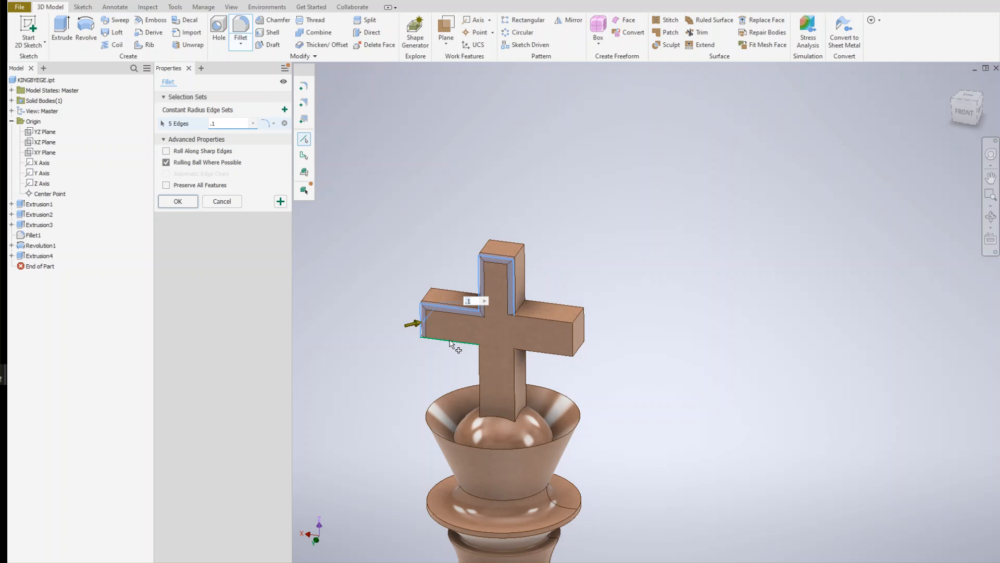
left_click(451, 342)
left_click(523, 315)
left_click(572, 342)
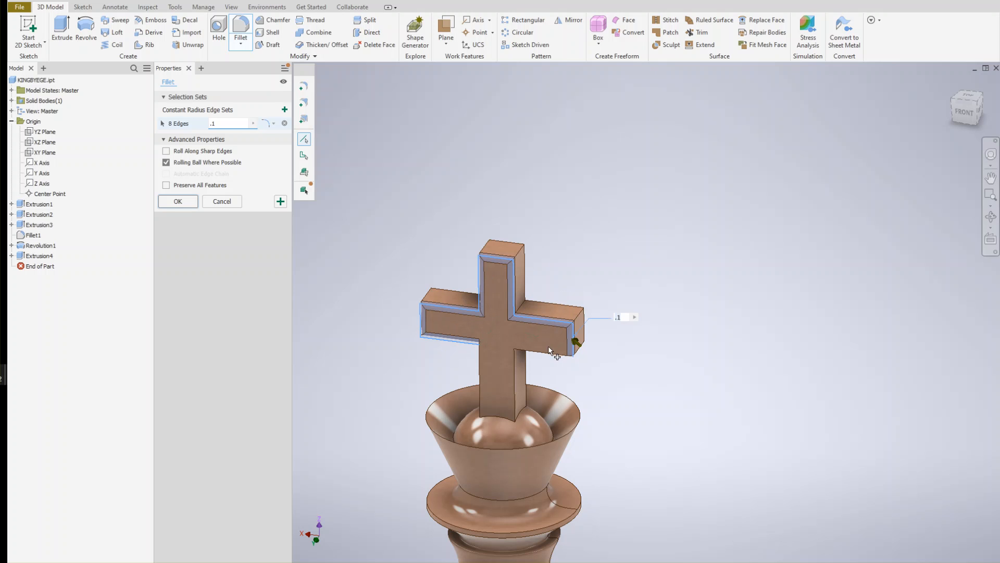
left_click(547, 351)
left_click(514, 366)
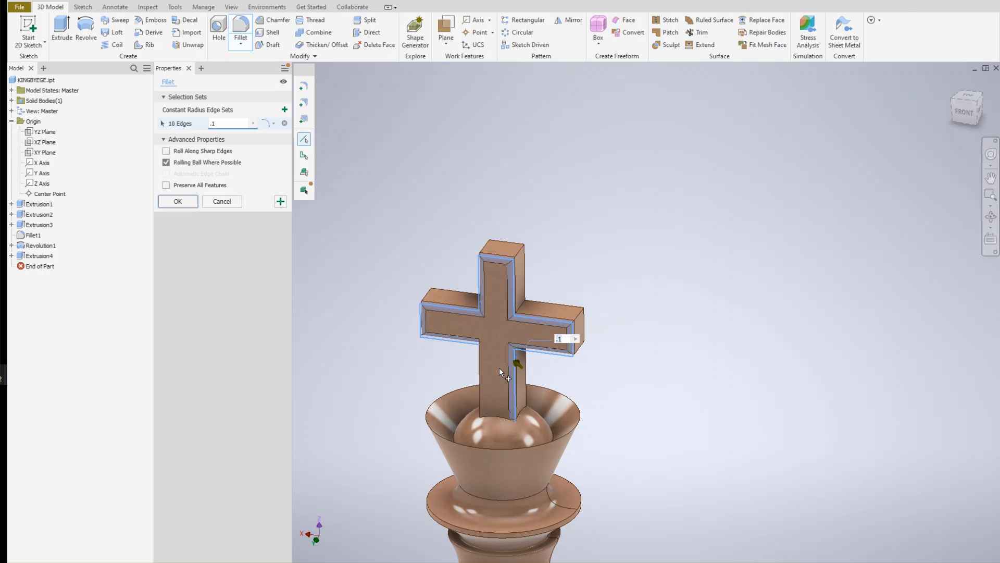
left_click(480, 368)
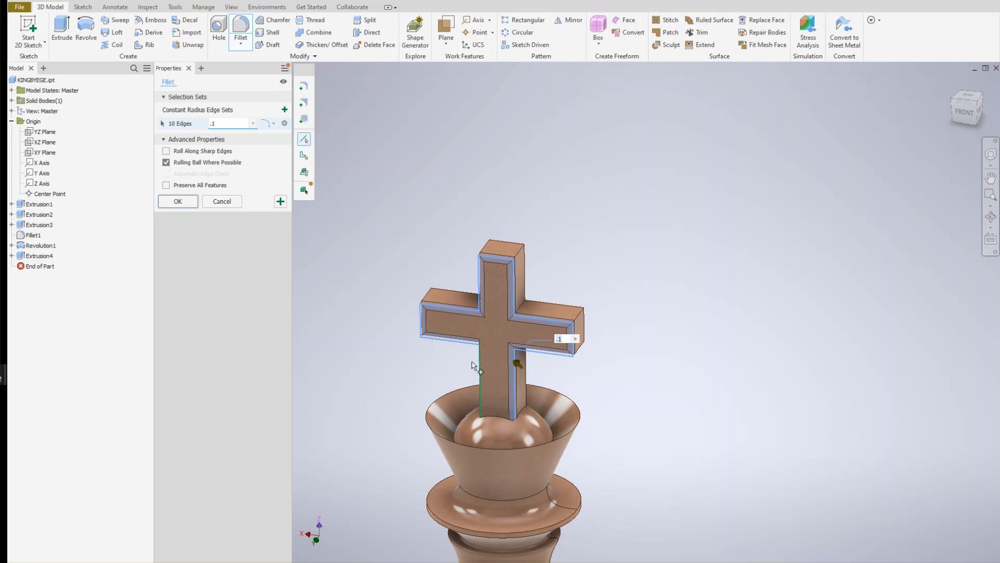
Add the left arm's upper rear and end edges, plus the upper arm's remaining top and rear vertical edges, to the fillet
left_click(455, 290)
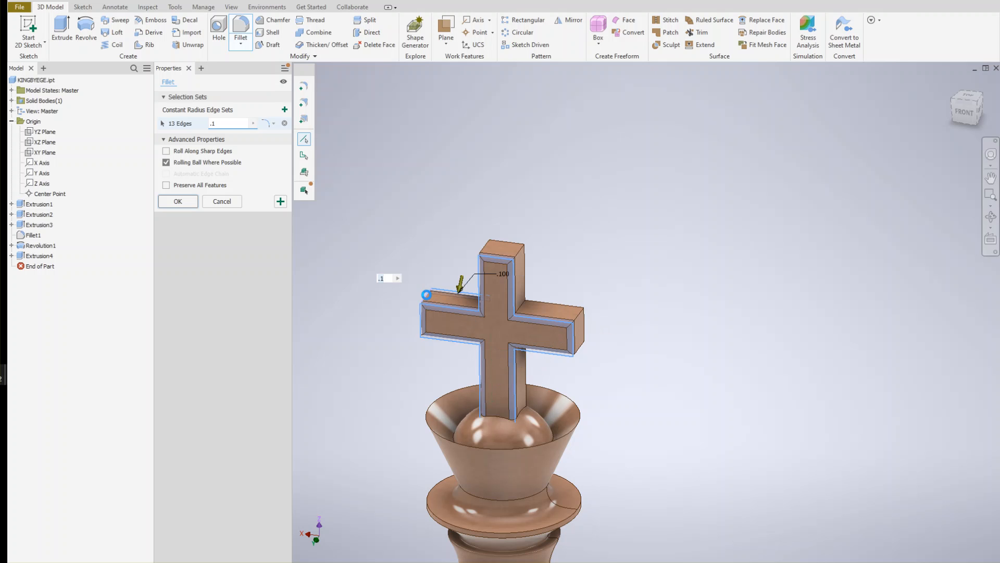
left_click(486, 245)
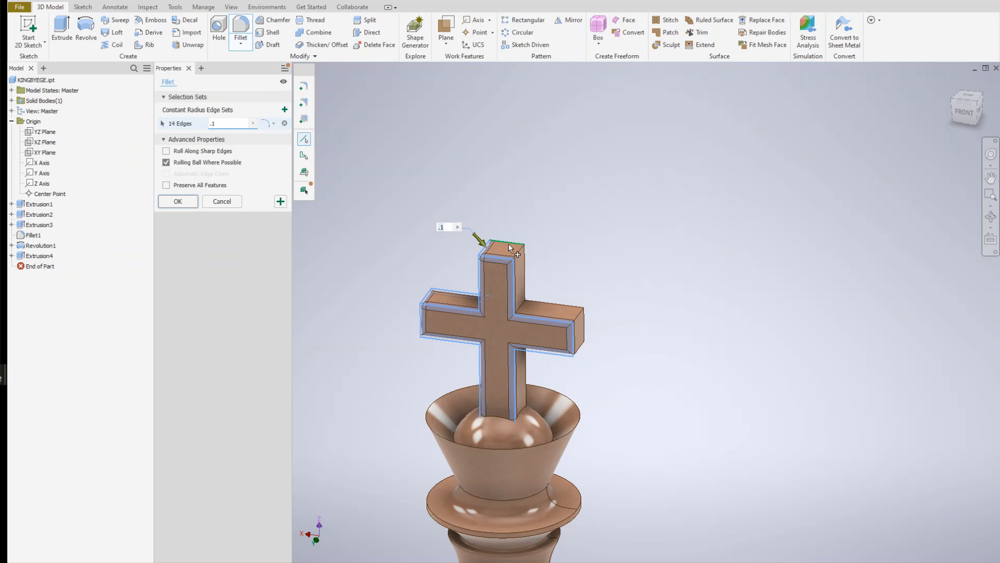
left_click(508, 244)
left_click(517, 252)
left_click(525, 277)
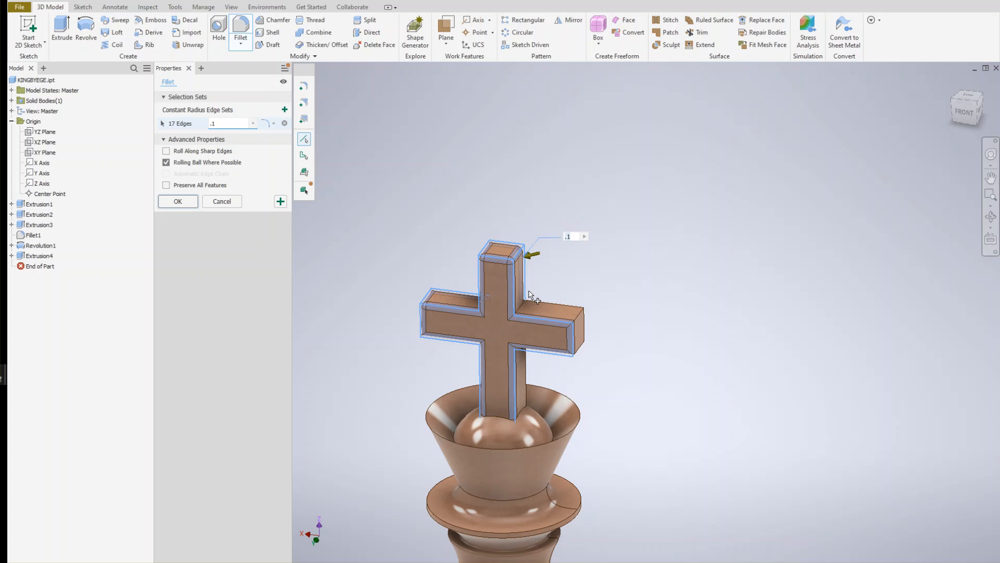
Add the right arm's rear and end edges, its upper inner corner, and the stem's rear and dome-junction edges to the fillet
left_click(541, 308)
left_click(582, 313)
left_click(585, 327)
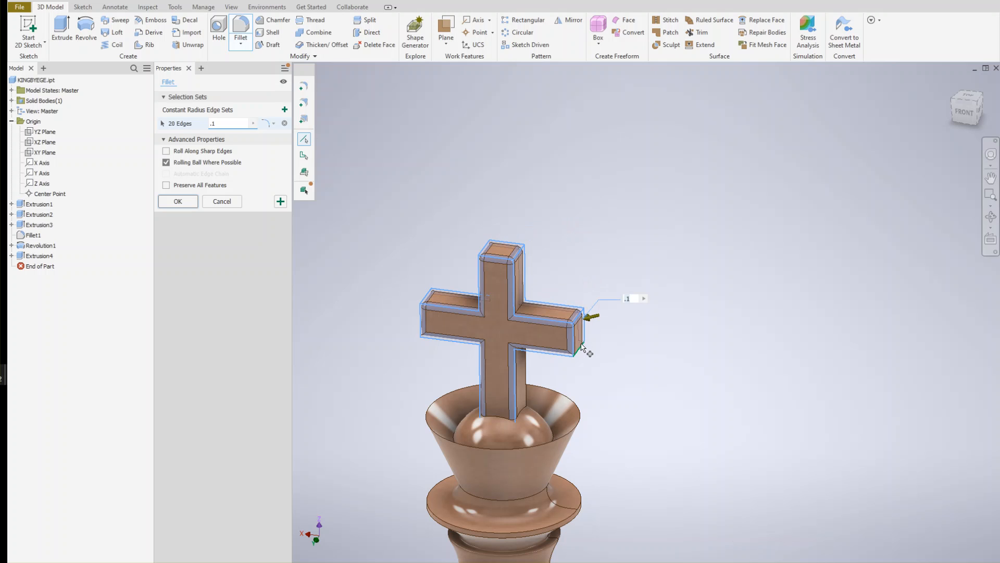
left_click(578, 350)
left_click(521, 311)
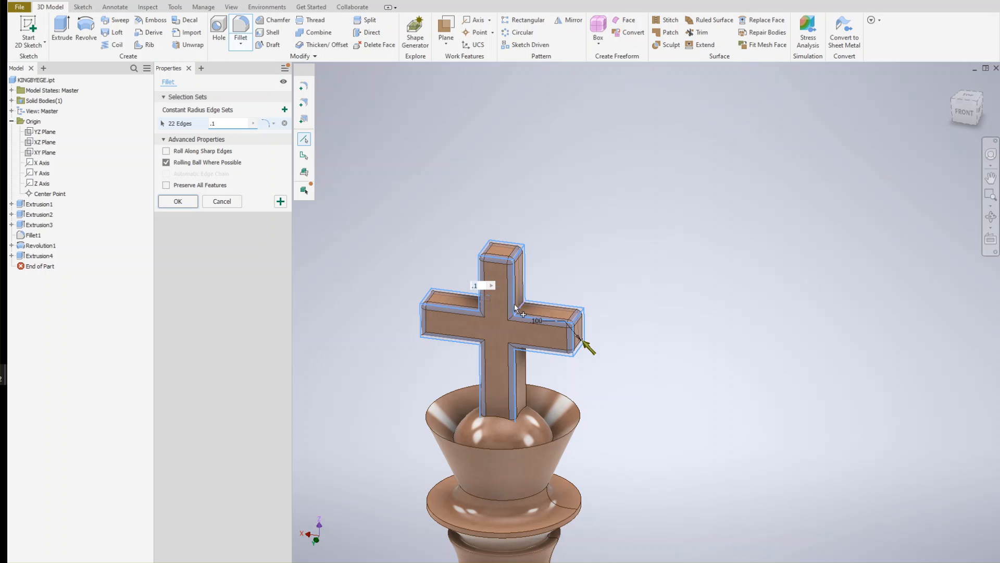
left_click(526, 364)
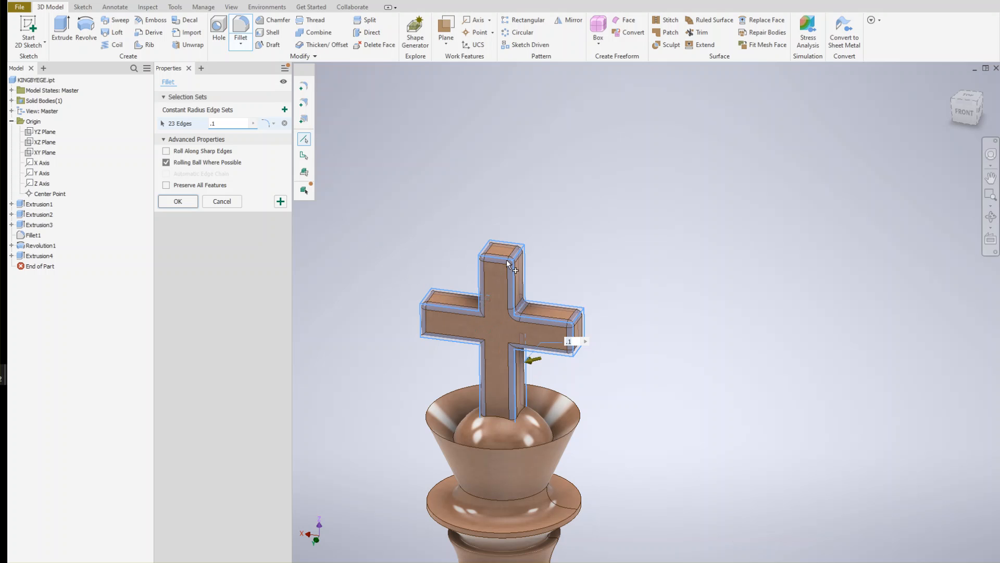
left_click(498, 416)
left_click(522, 413)
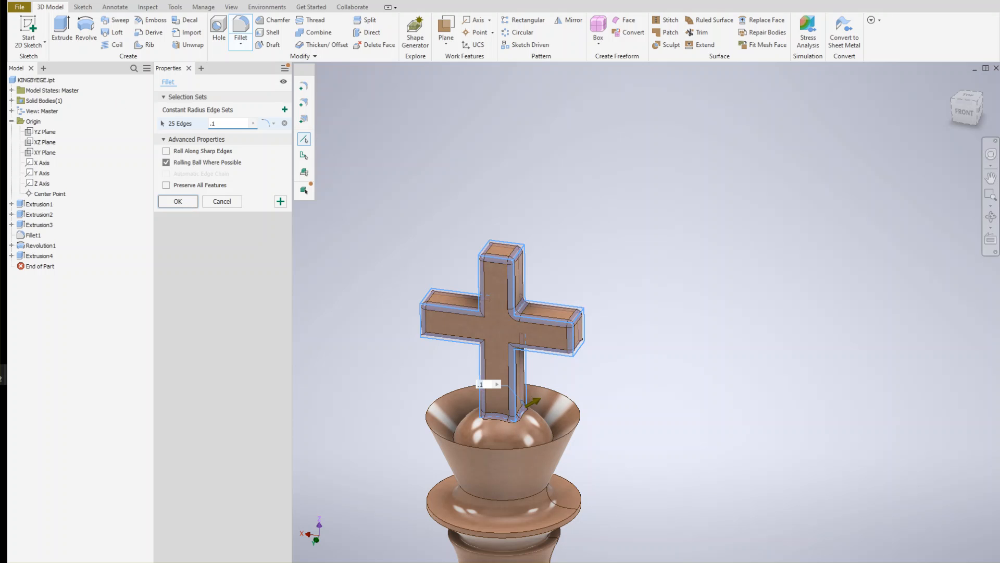